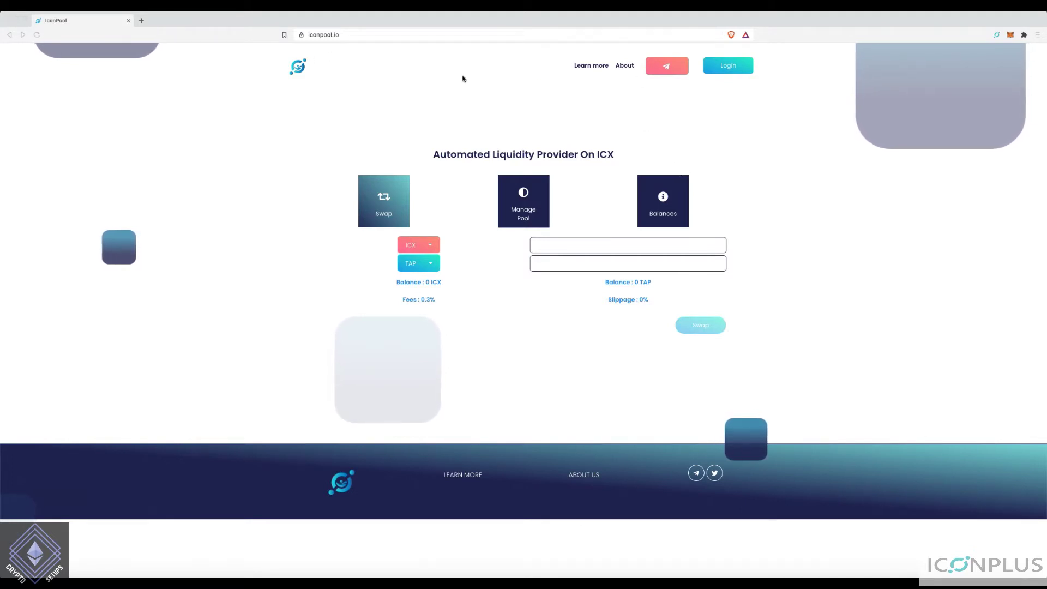
Log in to IconPool through the ICONex wallet, choosing the Showcase wallet as the account
click(726, 72)
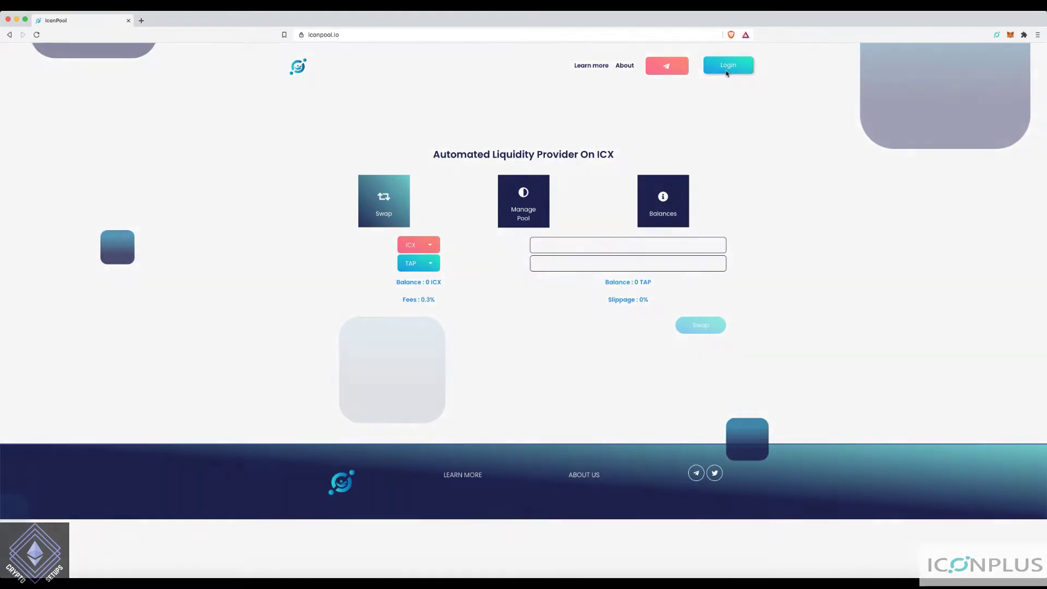
click(550, 220)
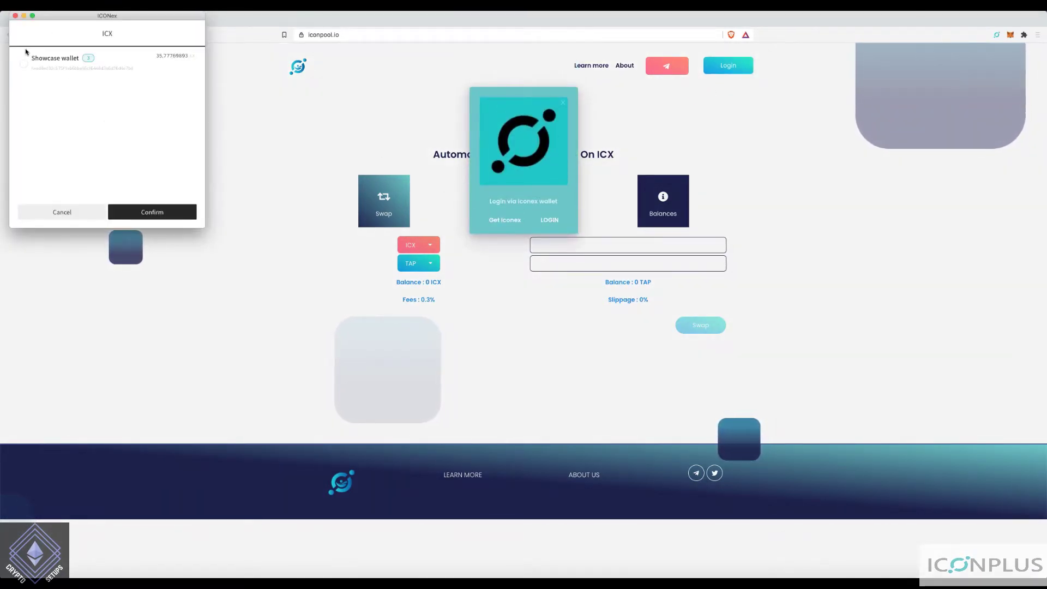
click(23, 66)
click(175, 213)
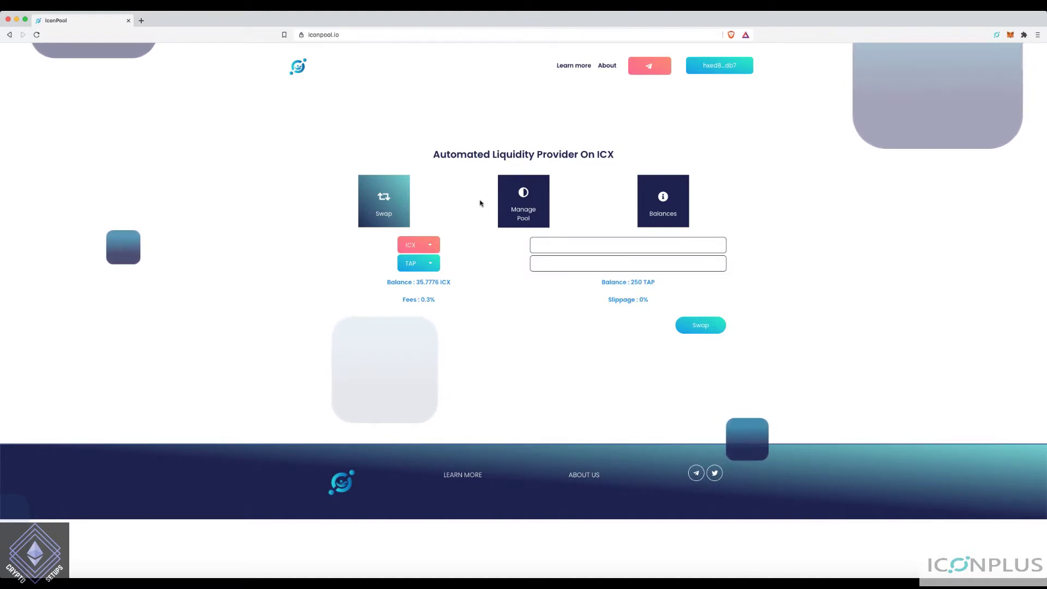
Set up a swap from ICX to TAP with an amount of 1 ICX
click(434, 242)
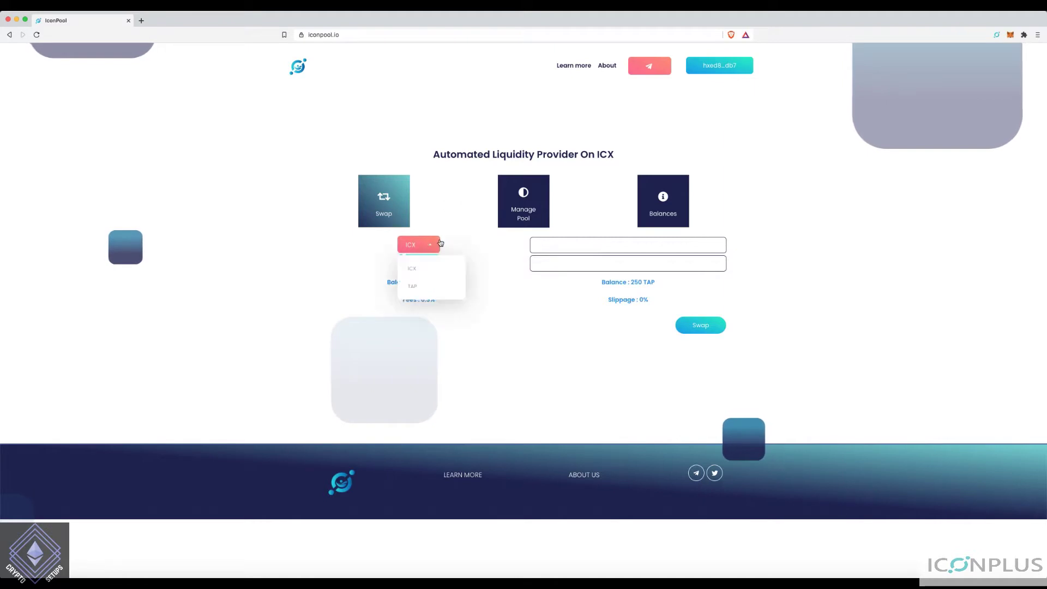
click(460, 219)
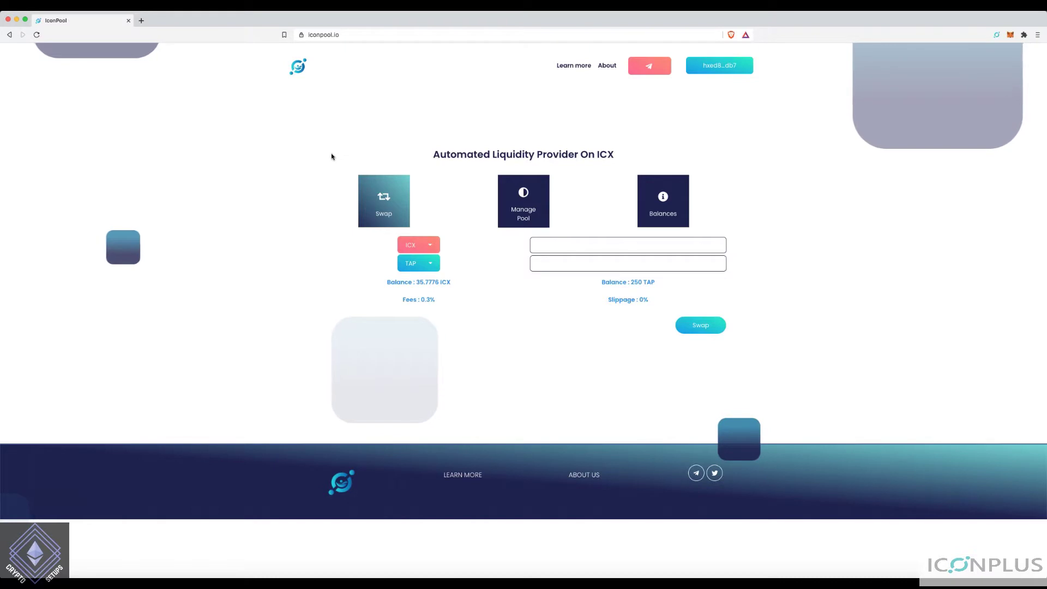
click(430, 247)
click(426, 267)
click(589, 246)
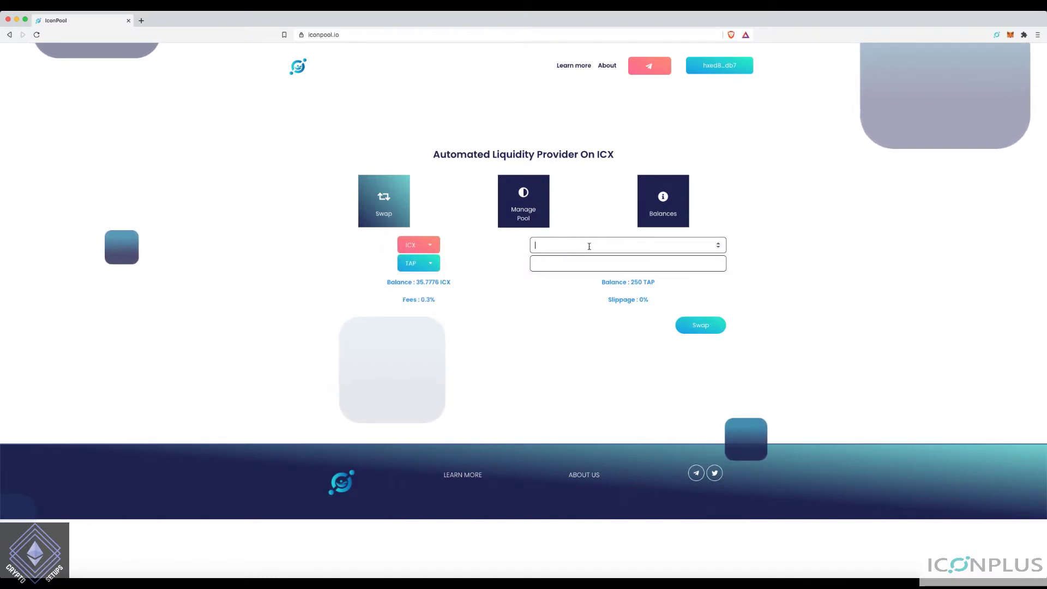
text(1)
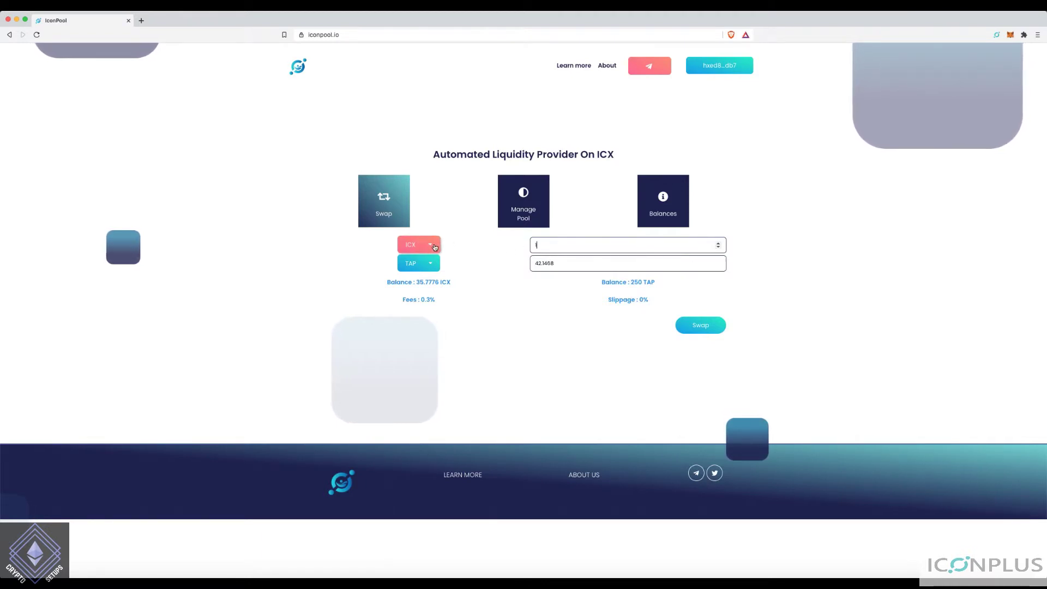
Reverse the swap pair so that TAP is exchanged for ICX
click(434, 247)
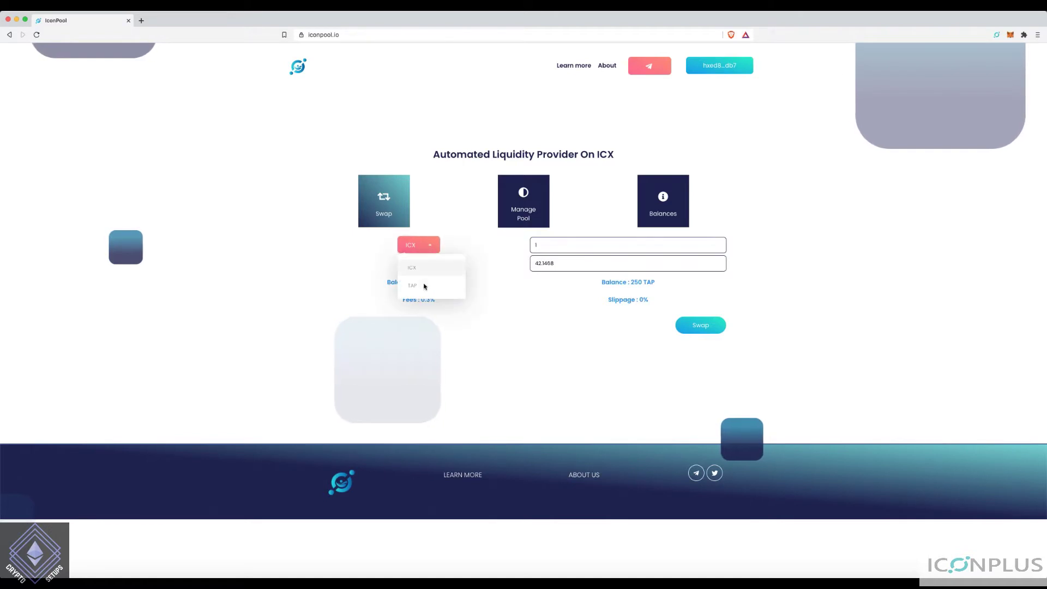
click(425, 286)
click(435, 267)
click(419, 281)
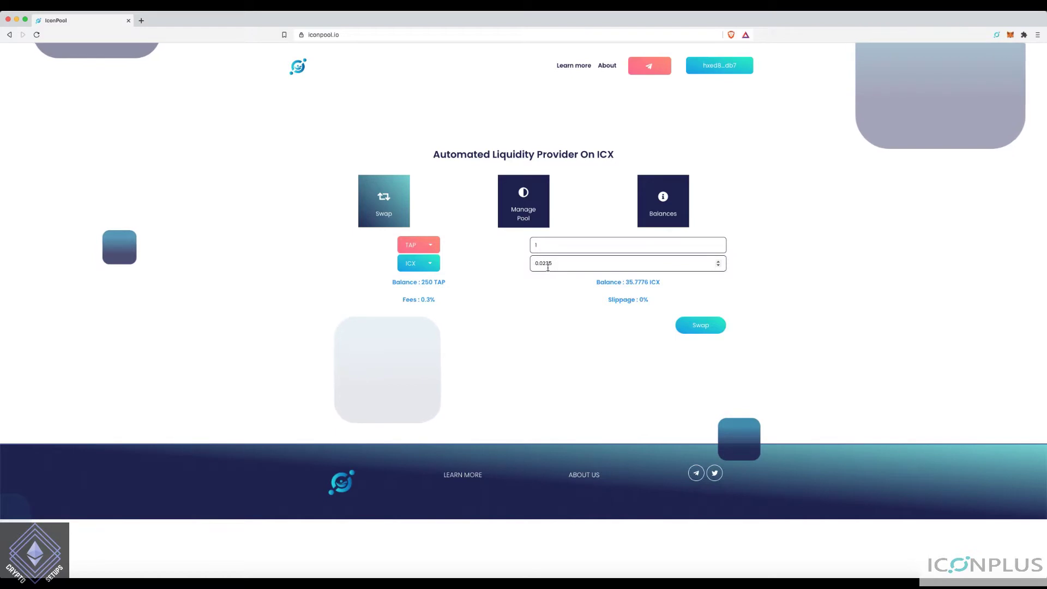
click(430, 264)
click(431, 283)
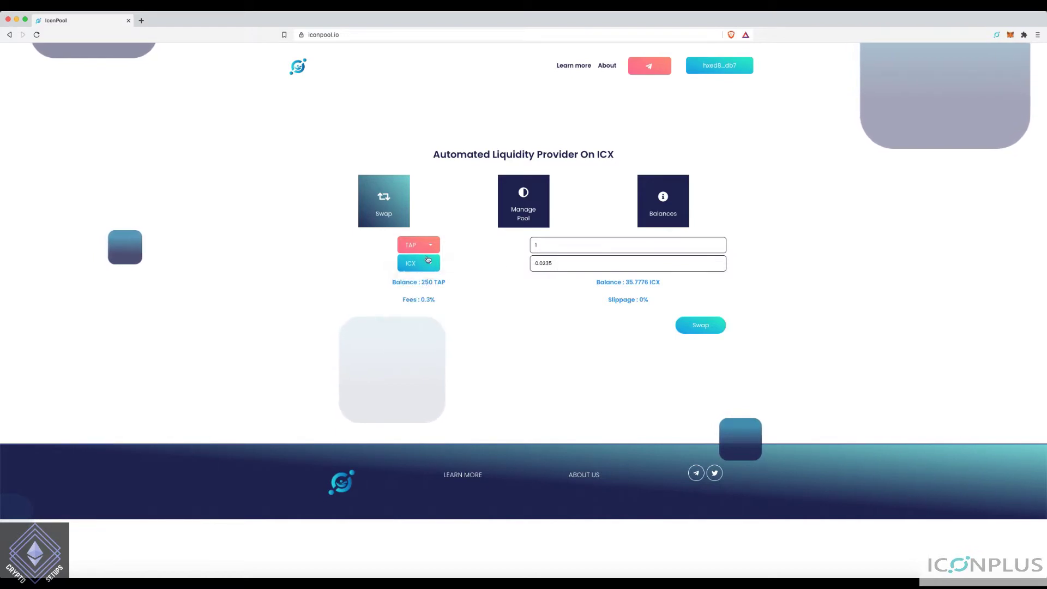
click(425, 261)
click(427, 283)
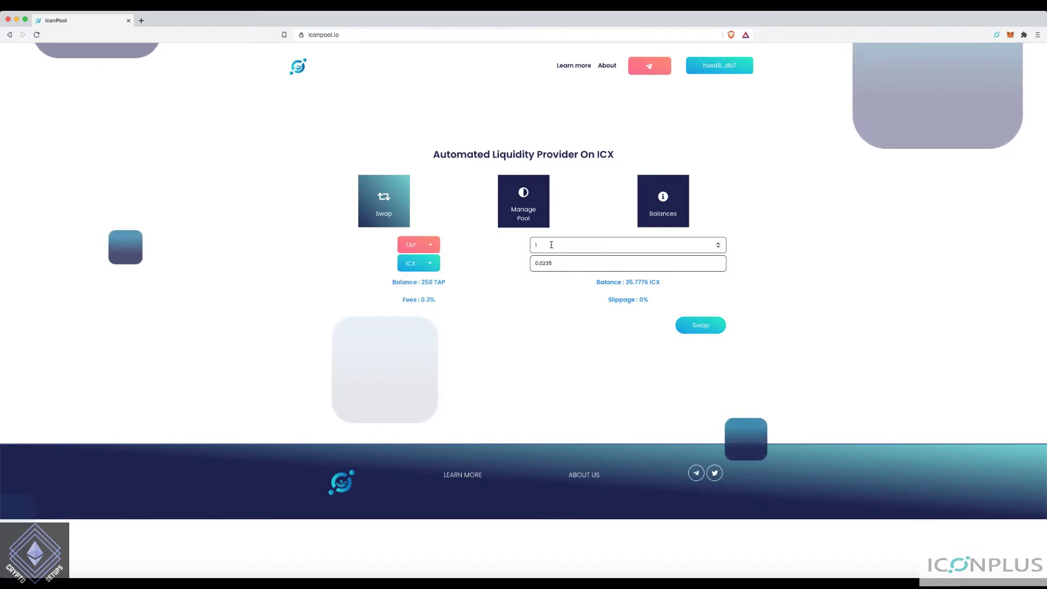
Set the swap pair back to ICX as the source token and TAP as the received token
click(424, 247)
click(419, 271)
click(422, 271)
click(417, 301)
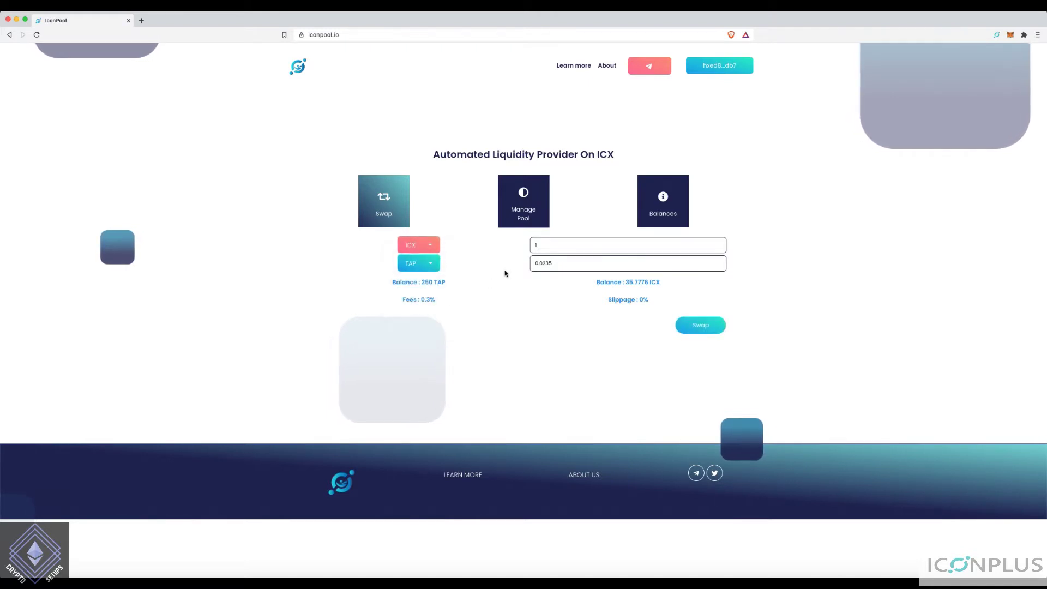
Enter 500 as the ICX amount to examine the TAP return and the slippage of a large swap
click(561, 242)
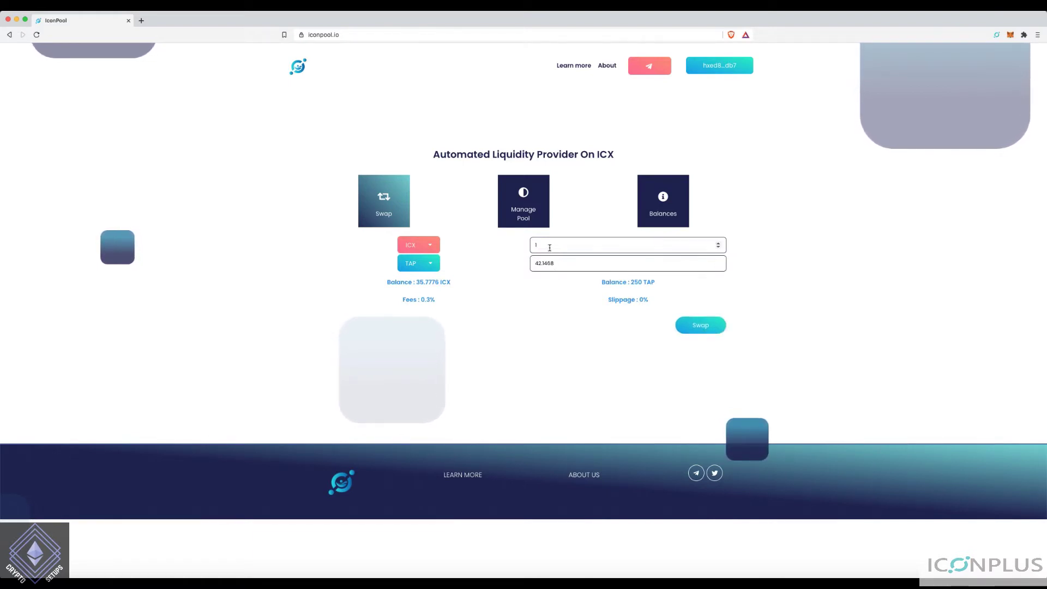
key(BackSpace)
text(500)
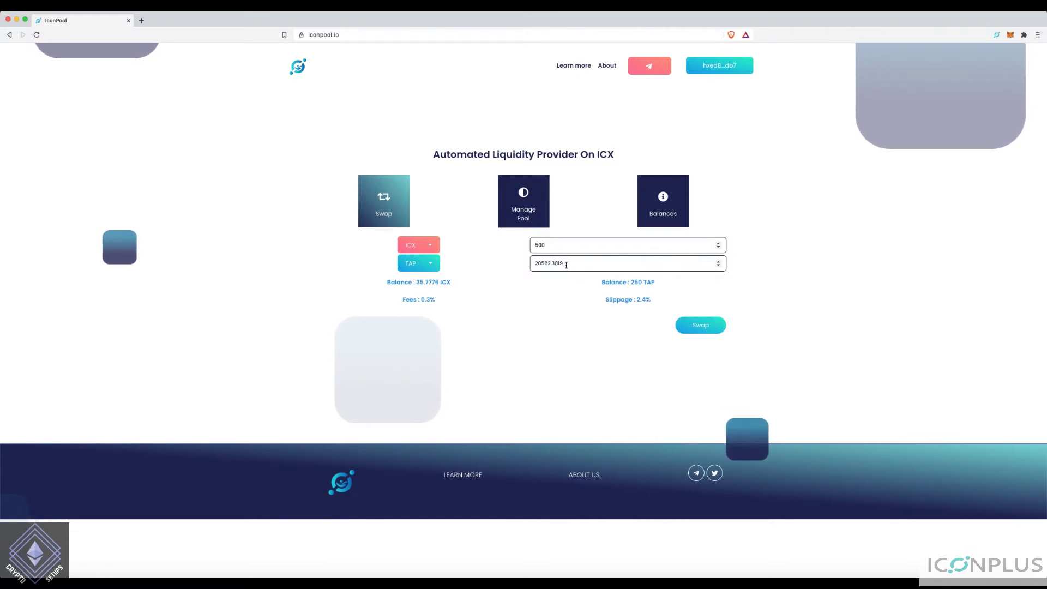
mouse_move(550, 263)
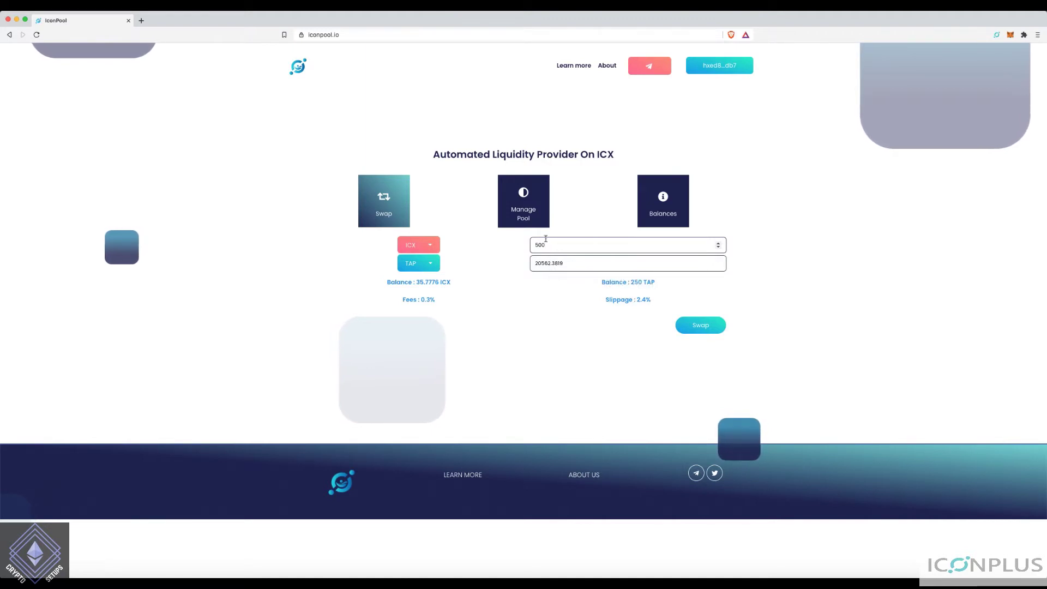
Set the ICX amount to 1 and submit the swap to TAP
drag(571, 240, 520, 249)
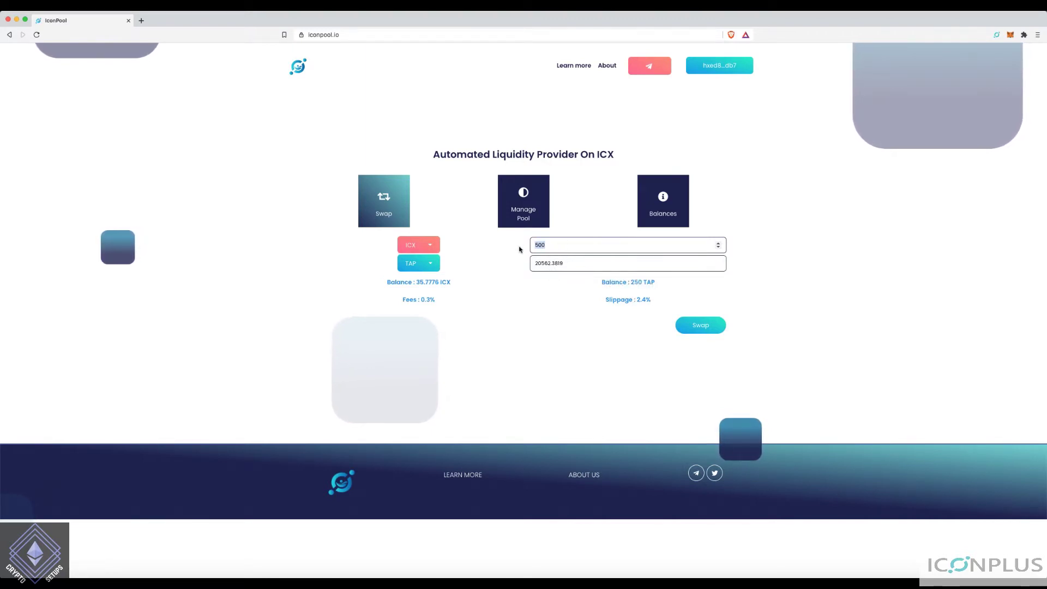
text(1)
click(701, 325)
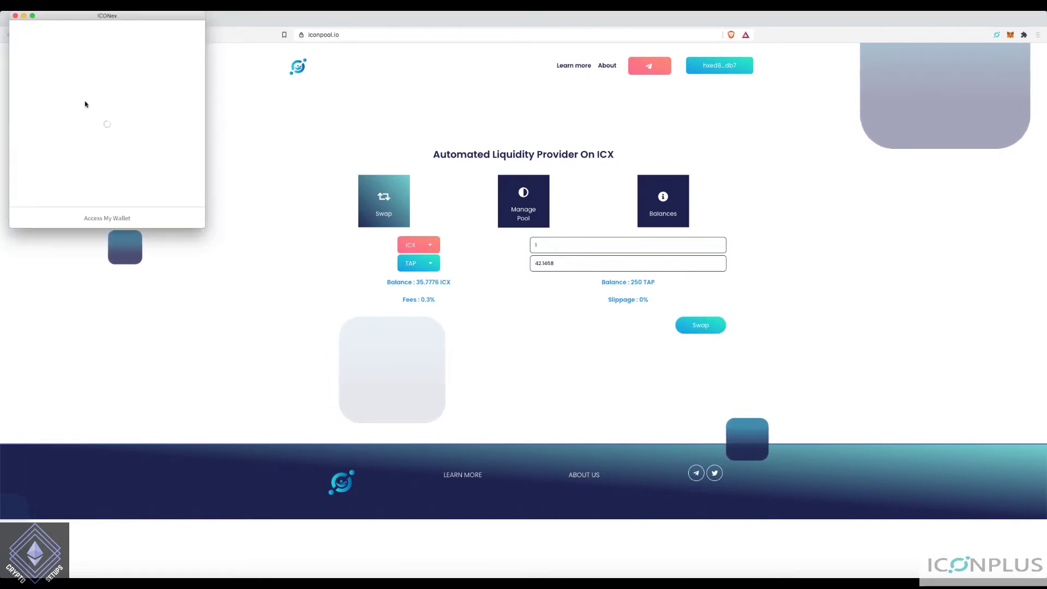
Enter the wallet password in ICONex, approve the 1 ICX transfer for the swap, and close the wallet window
click(49, 82)
text(••)
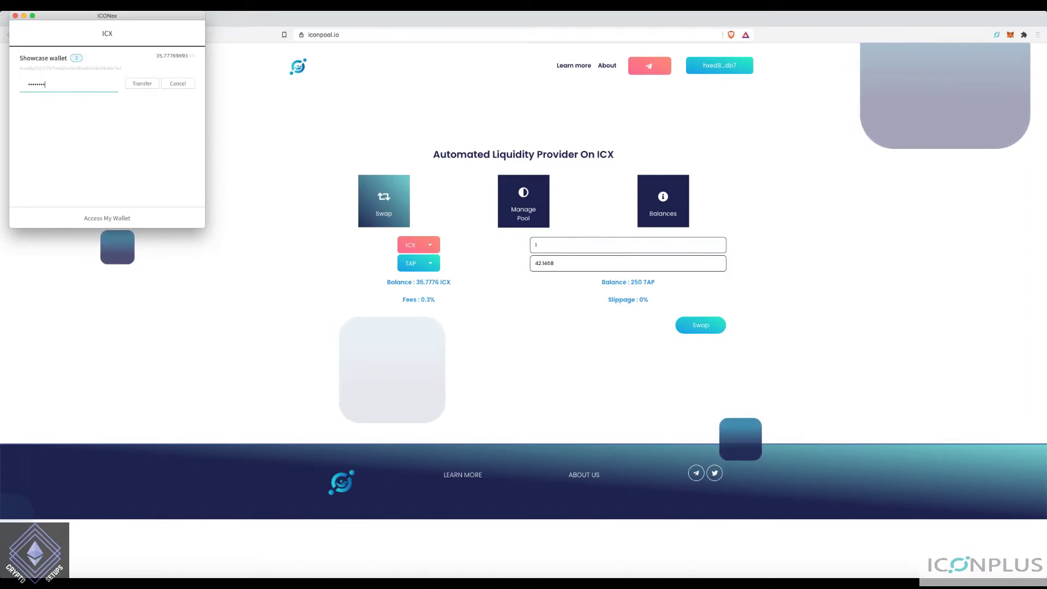
key(Return)
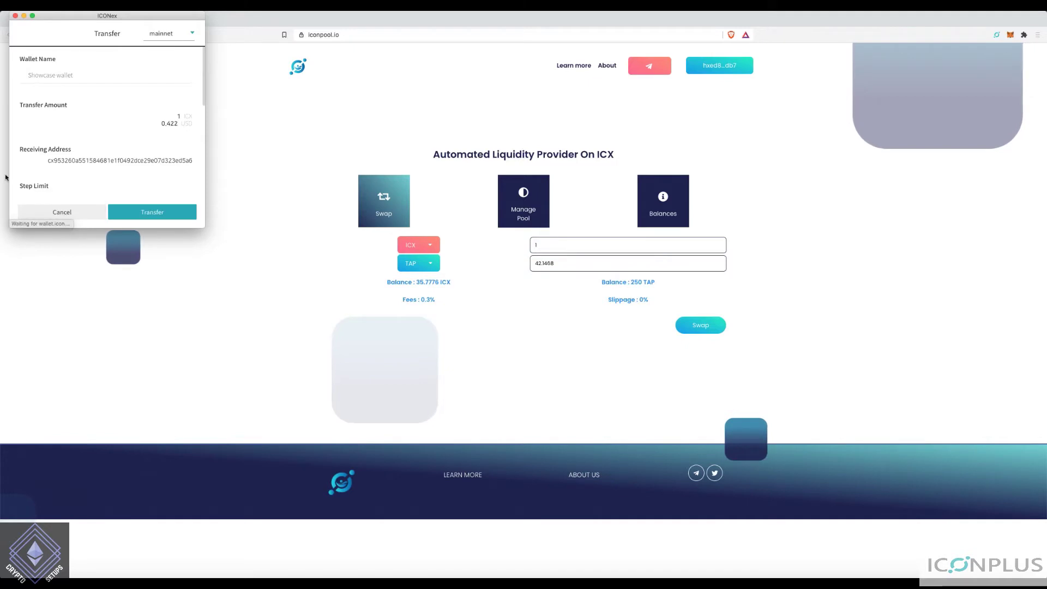
click(167, 213)
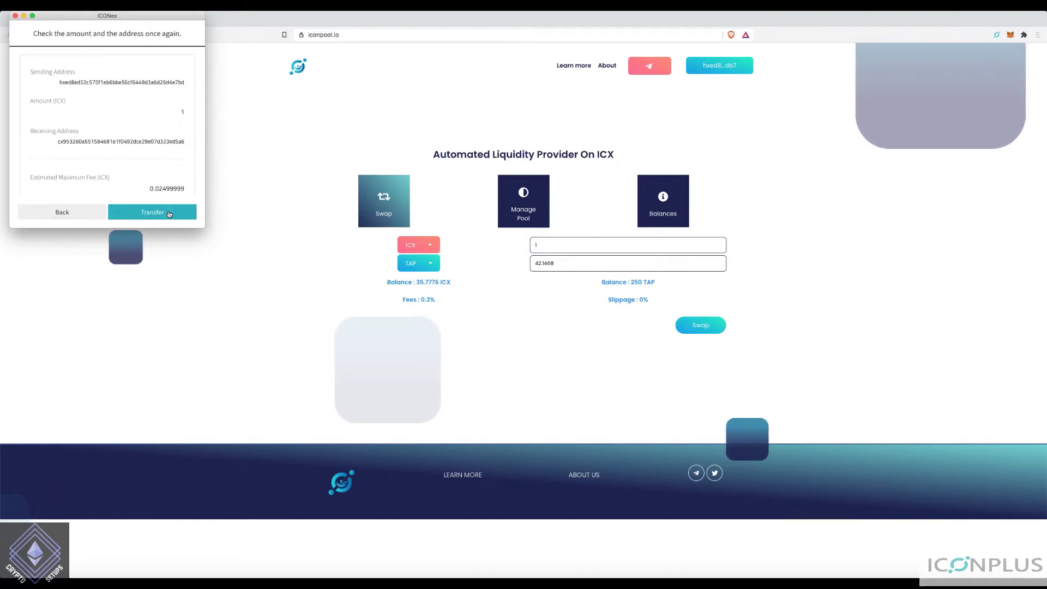
click(176, 216)
click(90, 216)
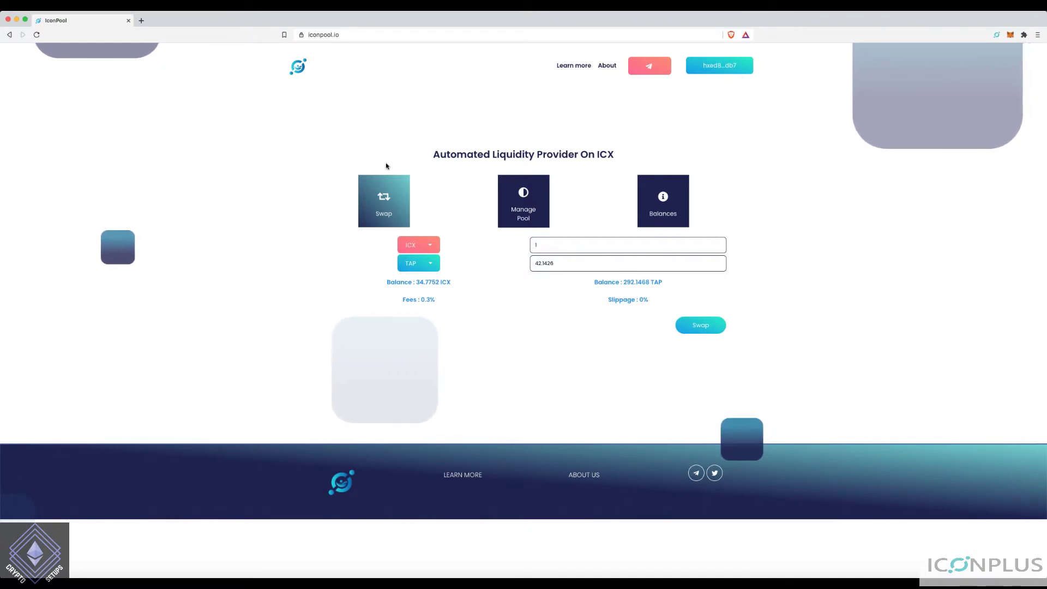
Examine the ICX-TAP pool's totals, own share in the pool, and Score balances under Manage Pool
click(544, 202)
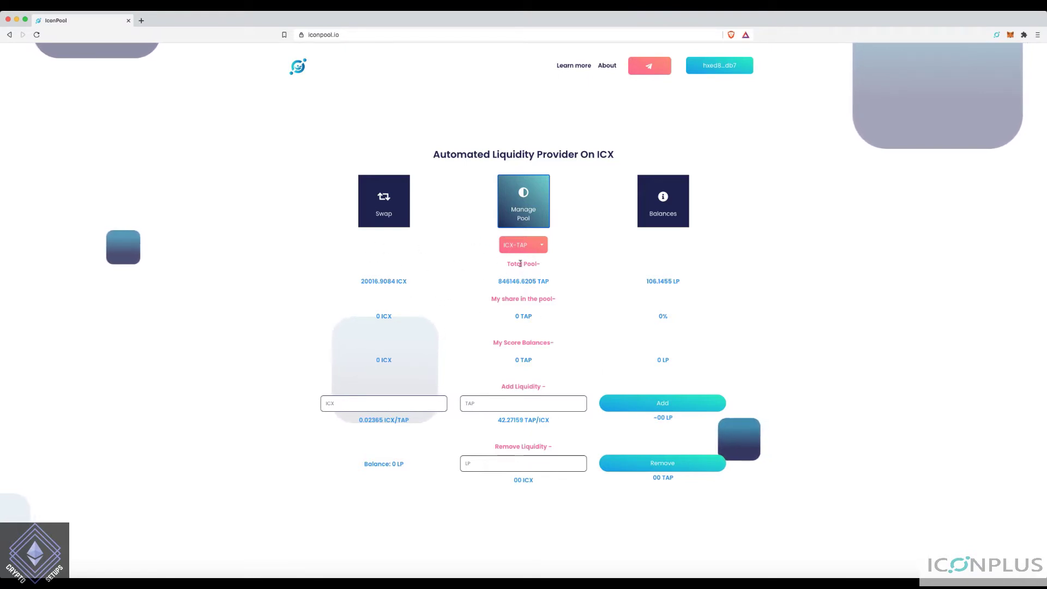
drag(446, 290, 519, 311)
click(472, 316)
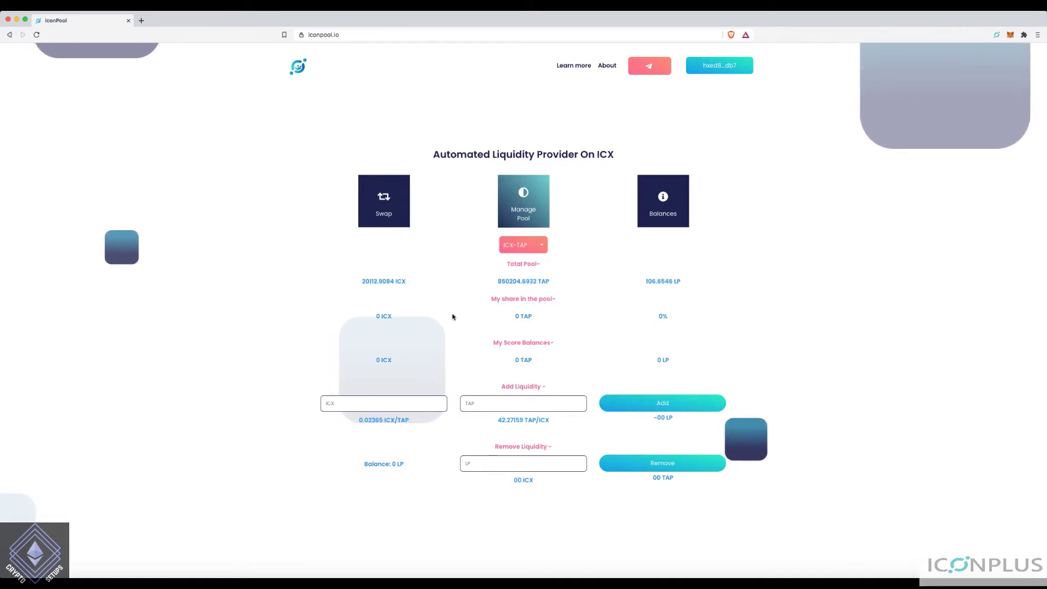
drag(372, 316, 636, 327)
click(636, 331)
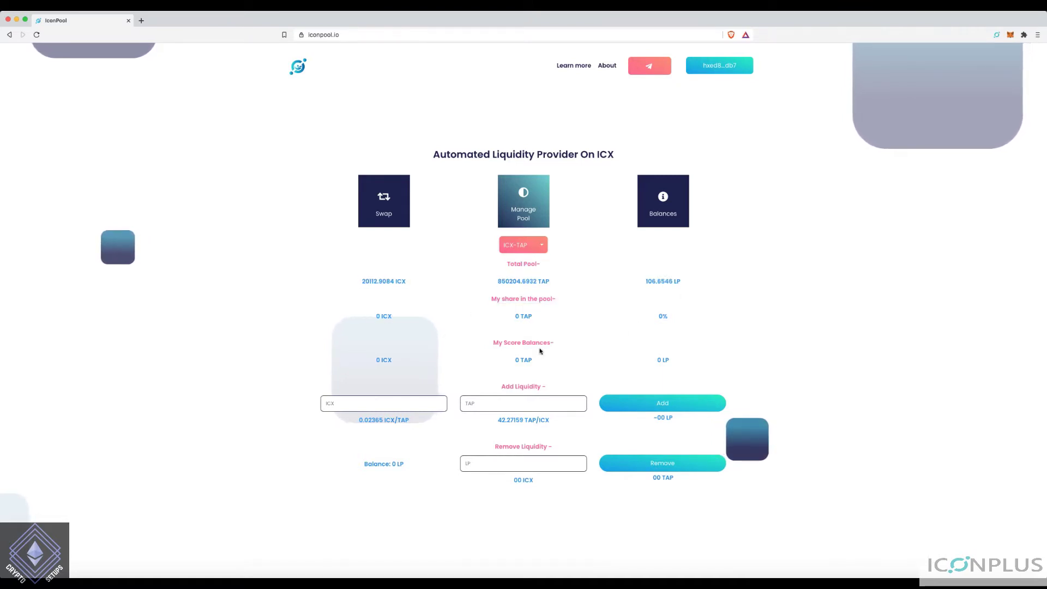
drag(499, 344, 614, 379)
click(610, 338)
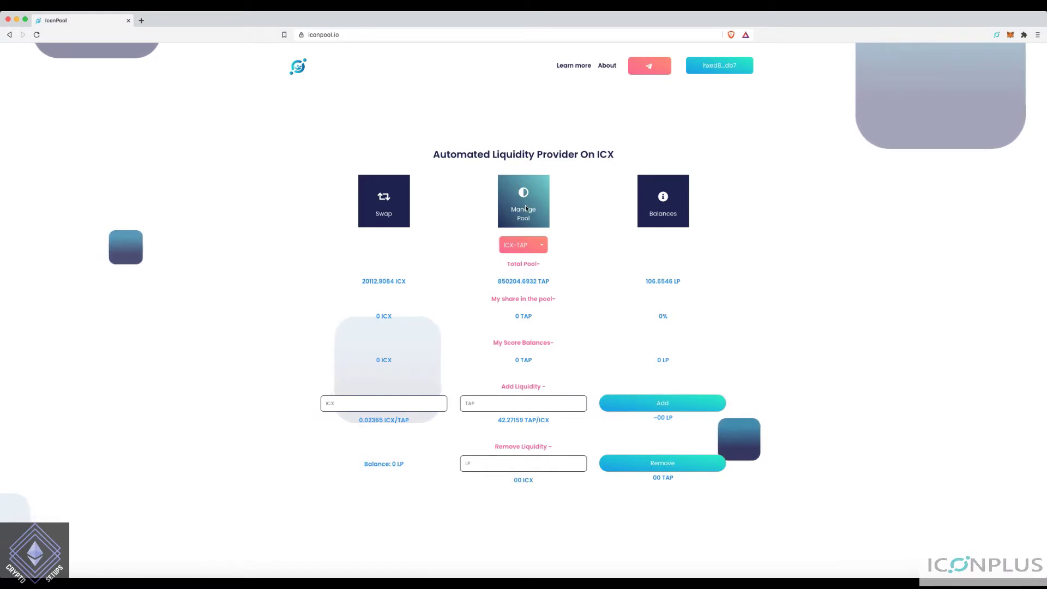
Show the wallet and Score balances for ICX
click(660, 213)
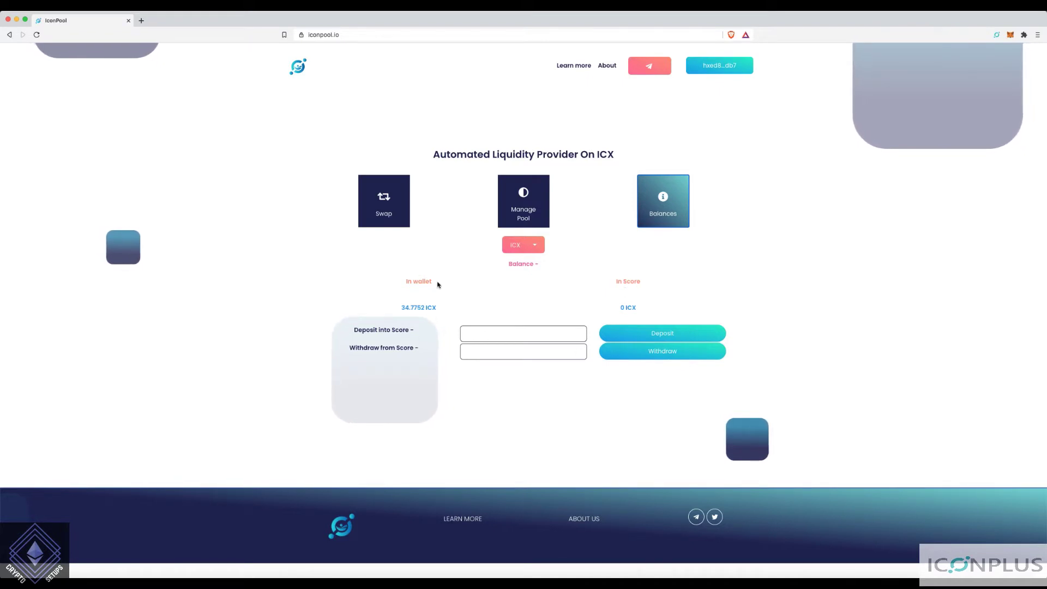
click(532, 245)
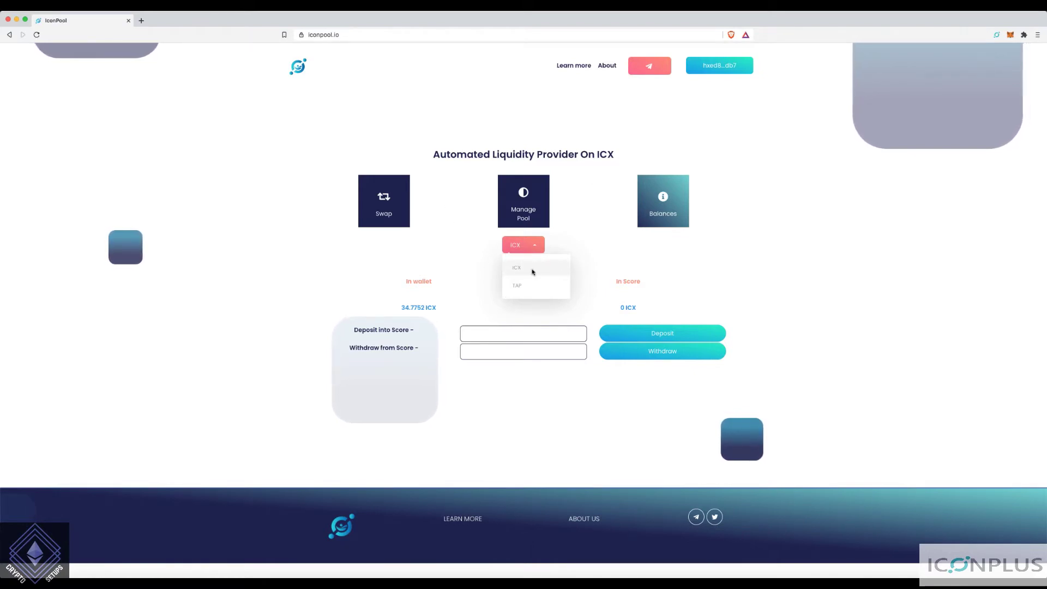
click(615, 262)
click(523, 245)
click(528, 269)
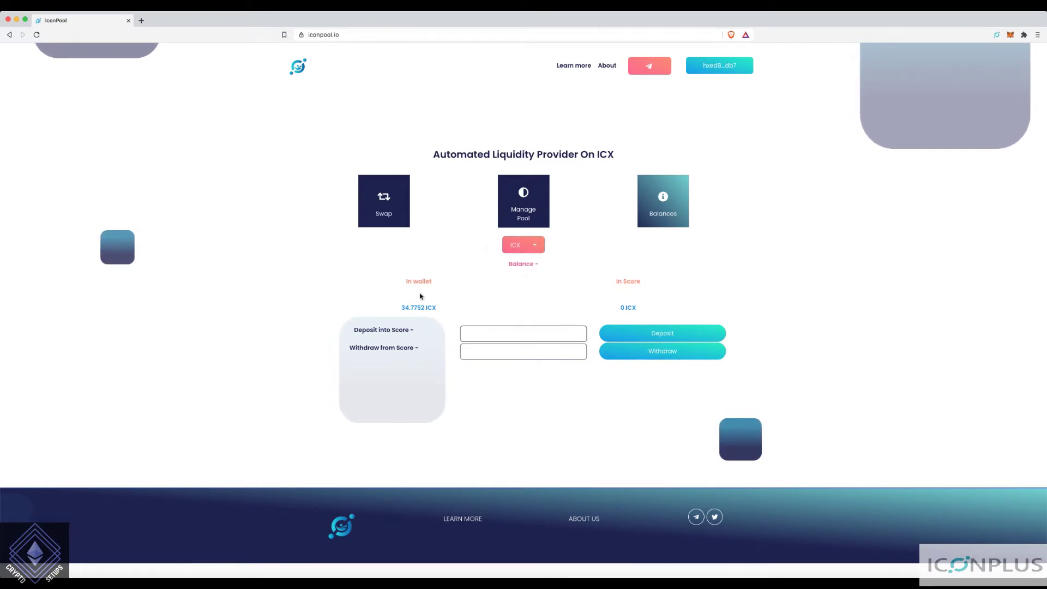
Deposit 5 ICX into Score, authorizing the ICONex transfer with the wallet password, and close the wallet window
click(512, 334)
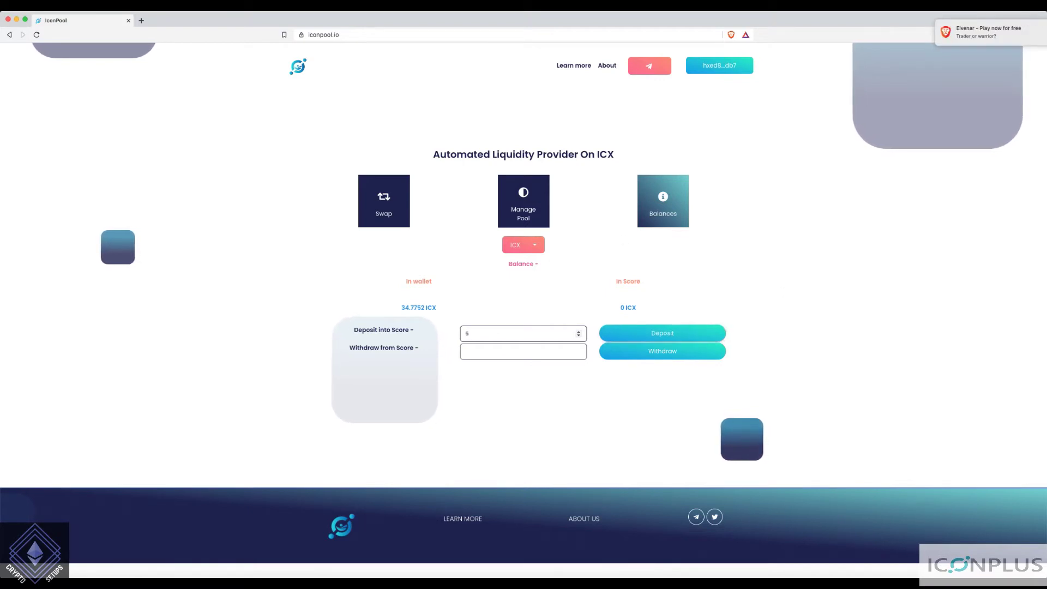
click(666, 334)
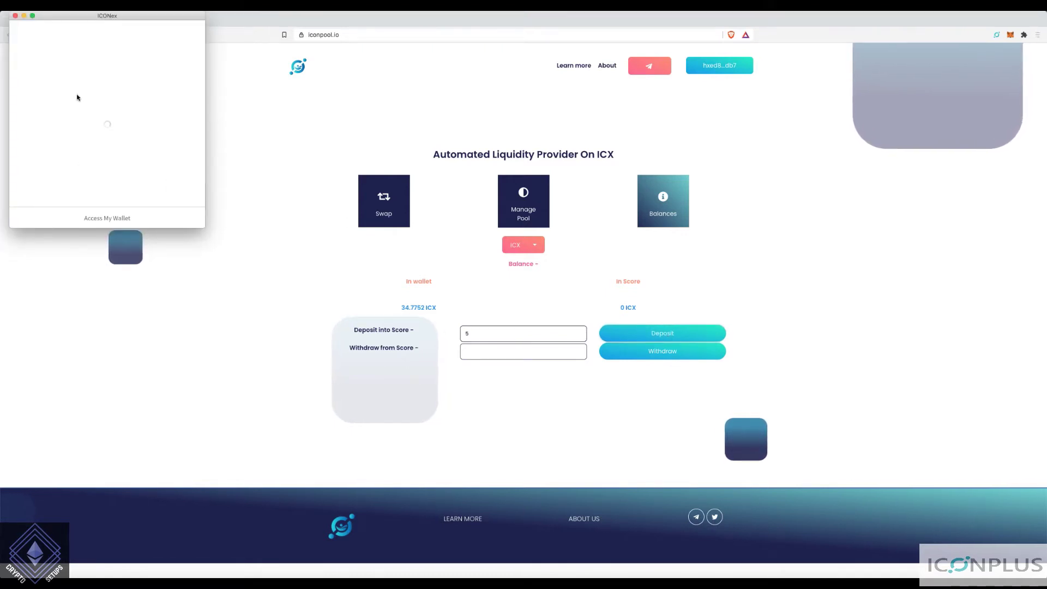
click(53, 85)
text(•••)
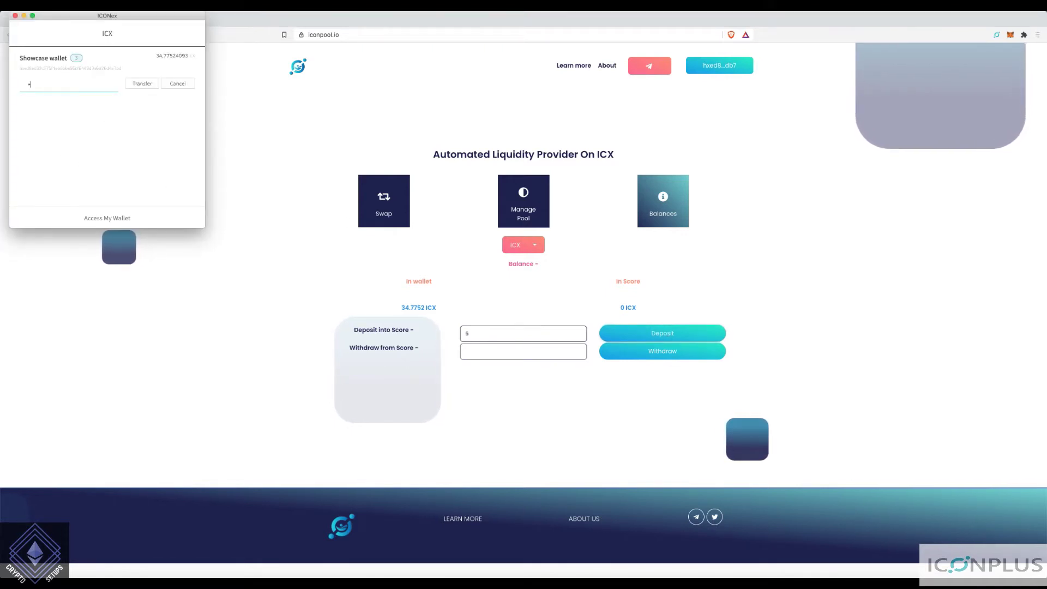
text(••••••••)
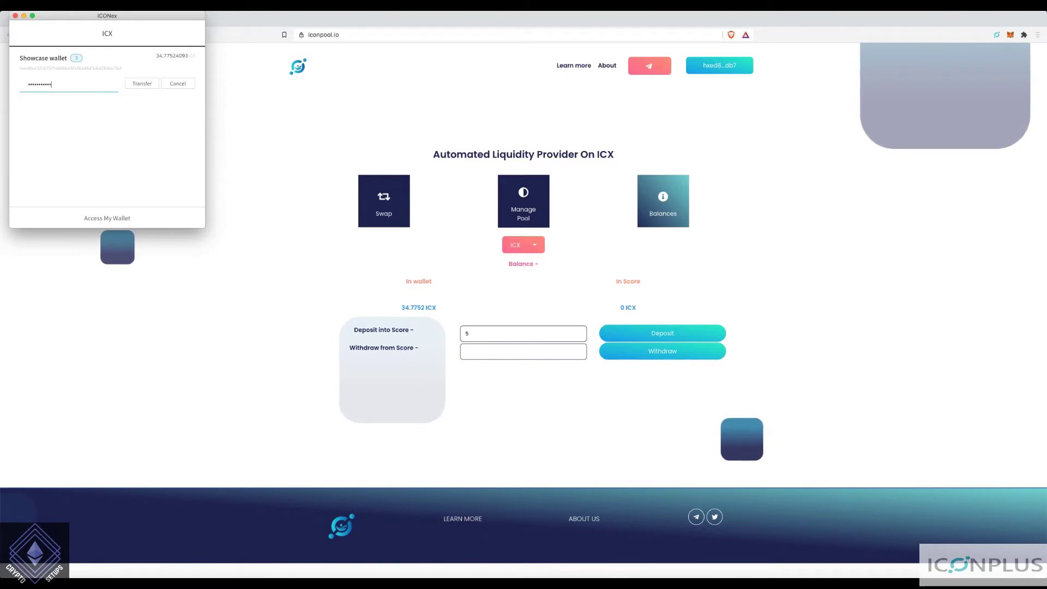
key(Return)
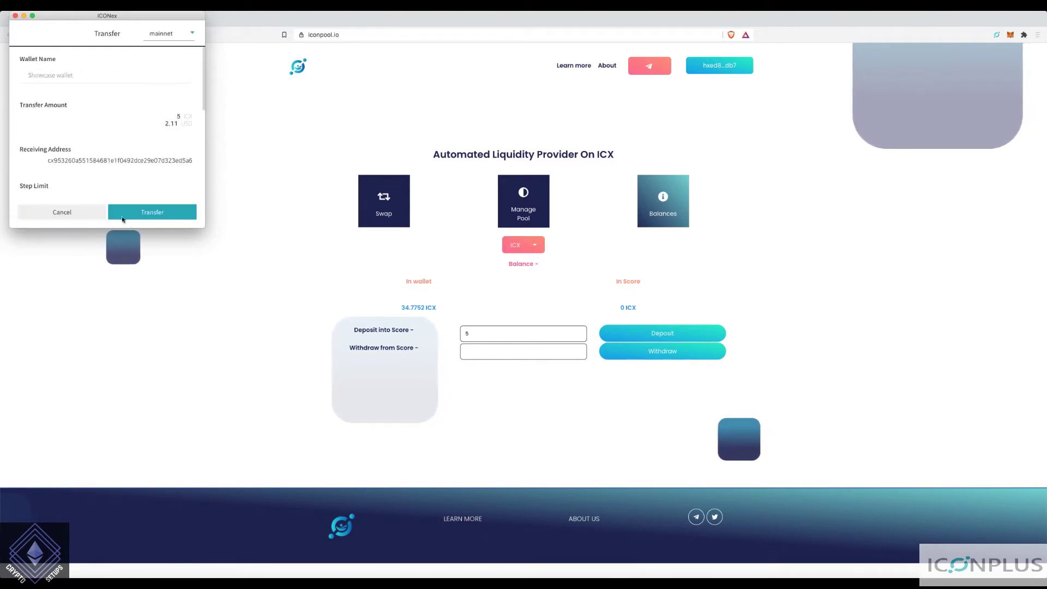
click(153, 211)
click(152, 212)
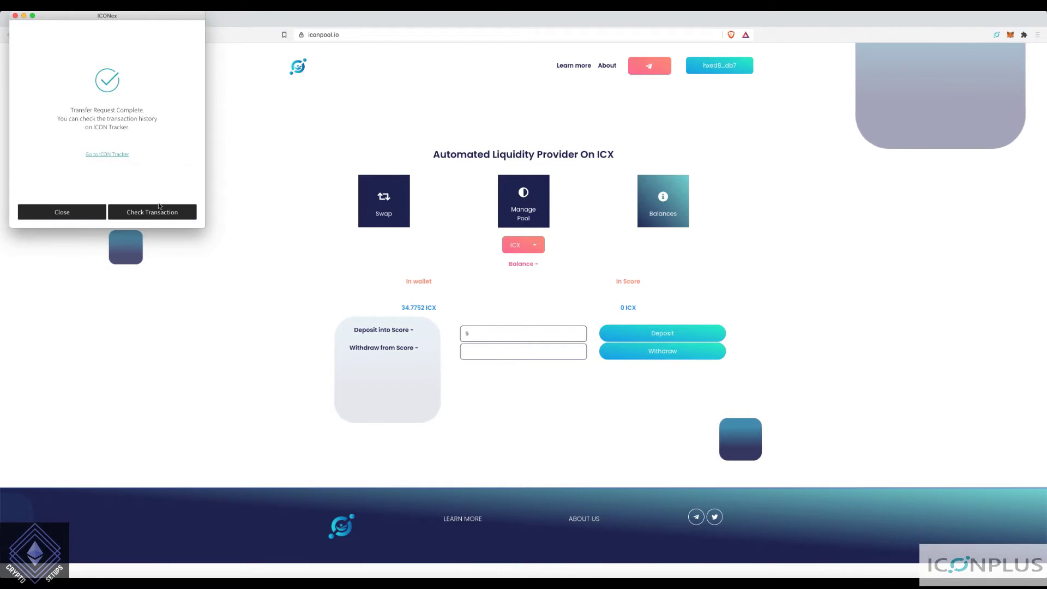
click(87, 211)
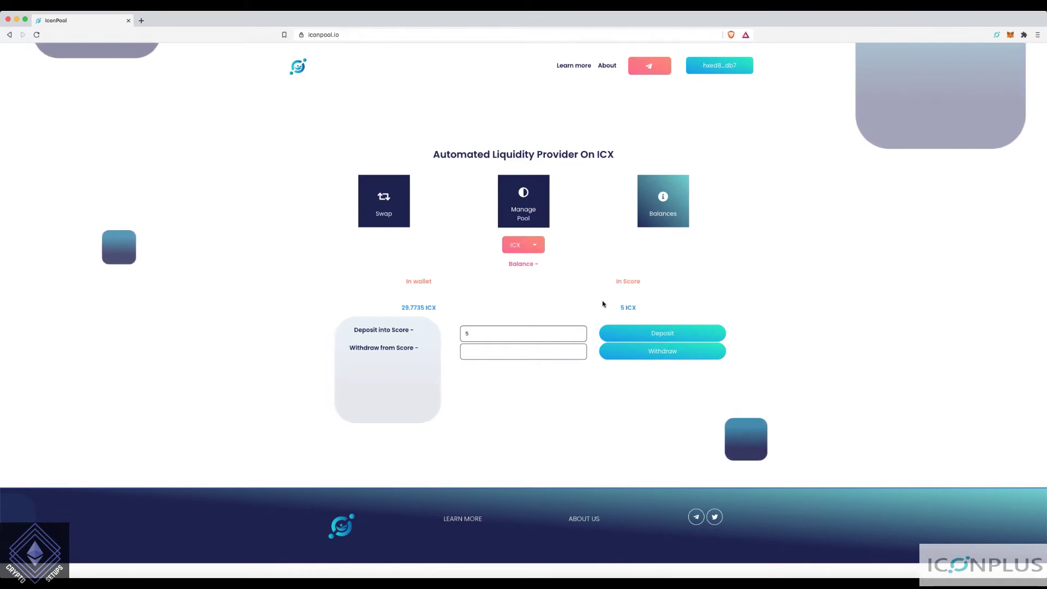
Switch the balance view to TAP and submit a deposit of 280 TAP into Score
click(533, 248)
click(522, 291)
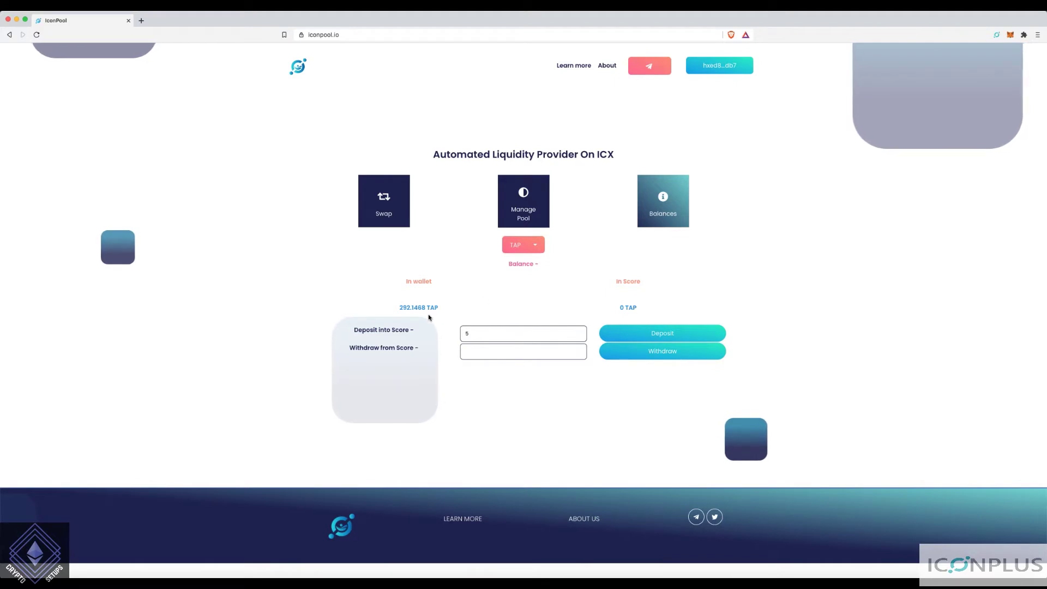
drag(510, 332, 450, 333)
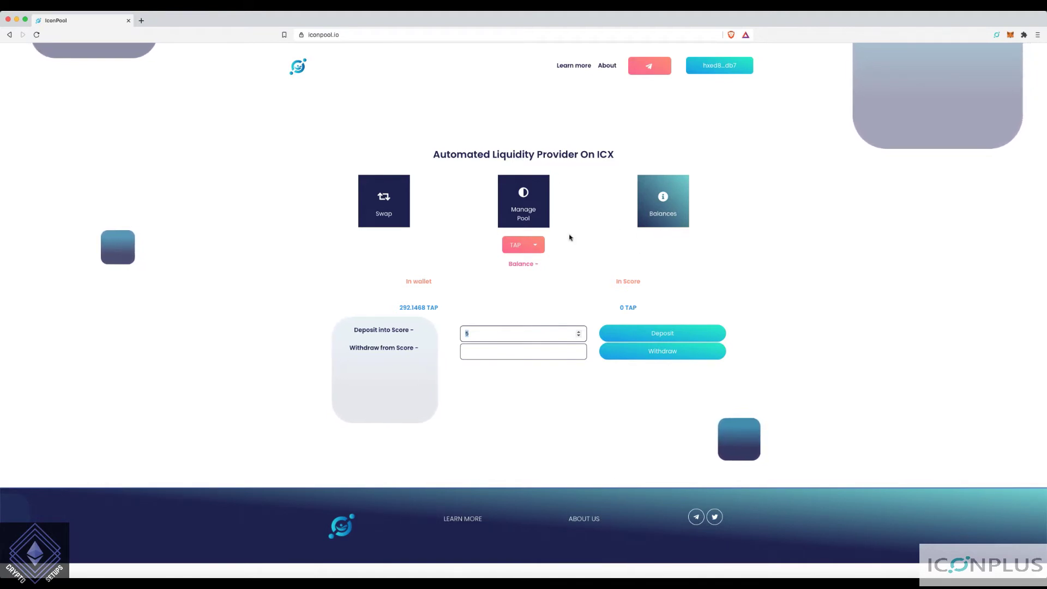
click(543, 248)
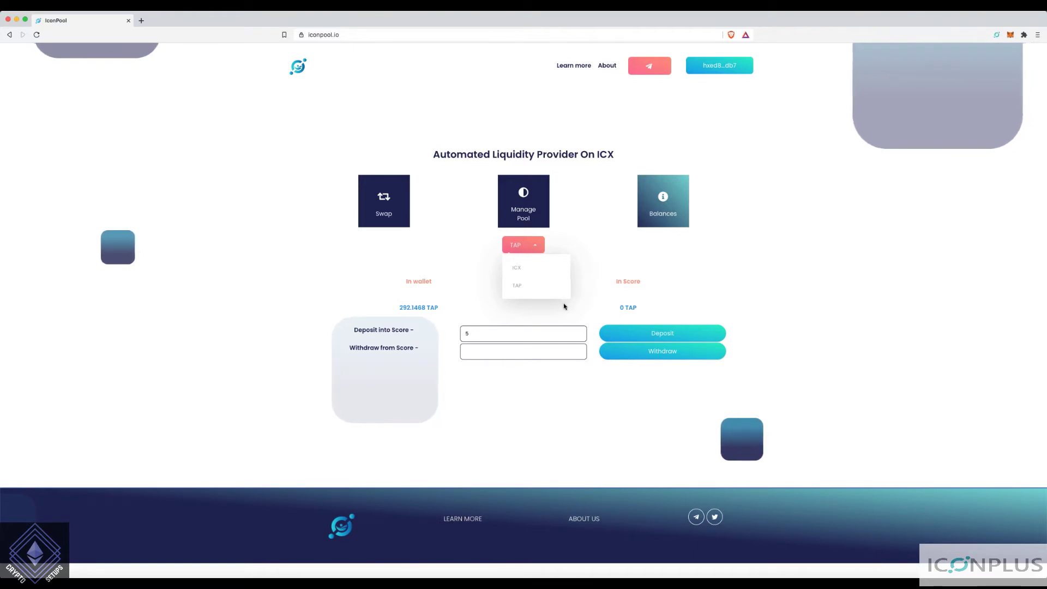
click(582, 267)
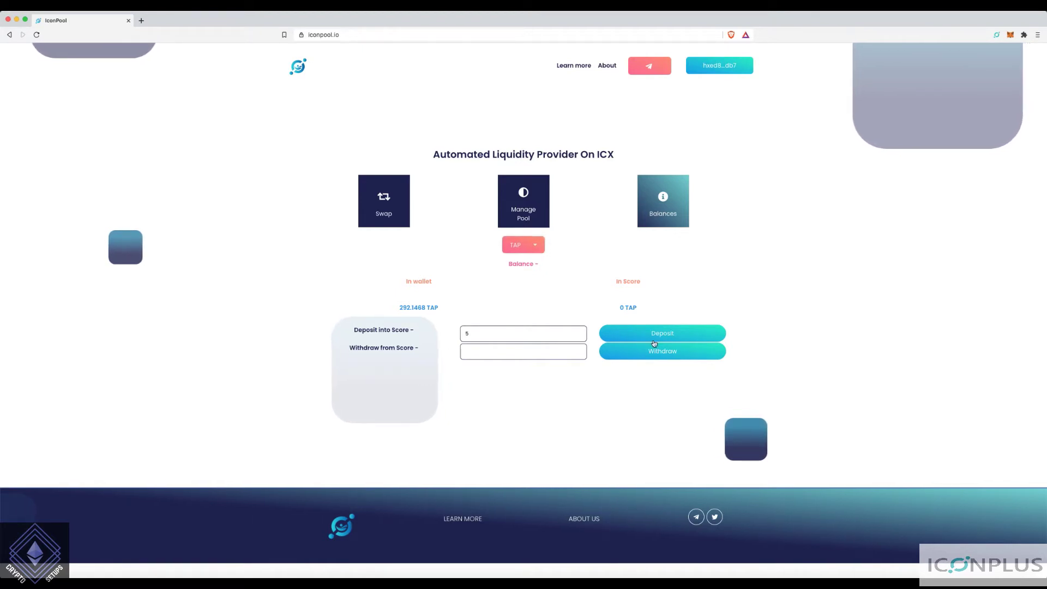
double_click(552, 338)
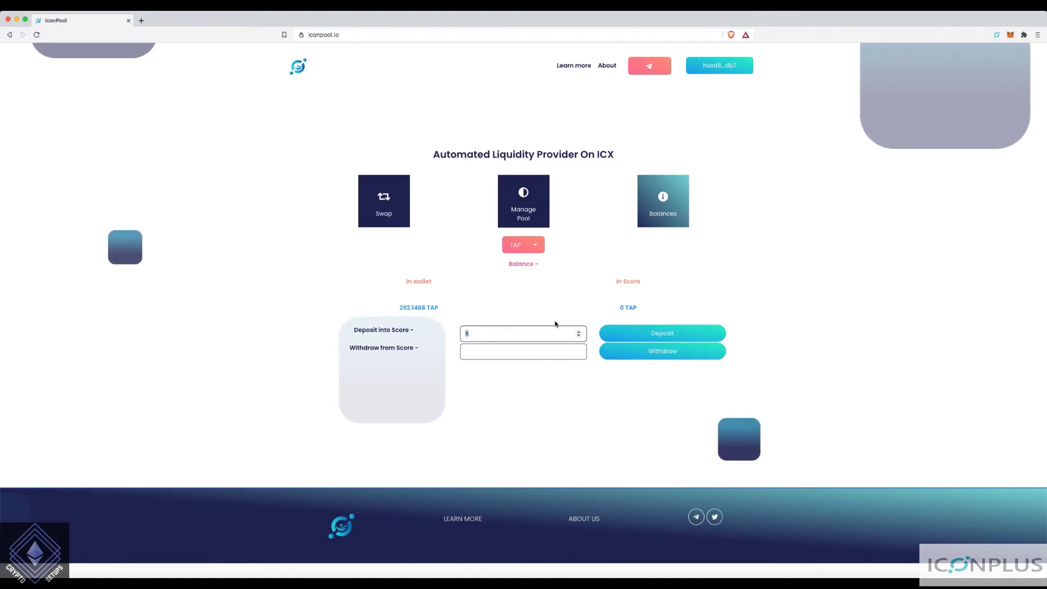
key(BackSpace)
text(280)
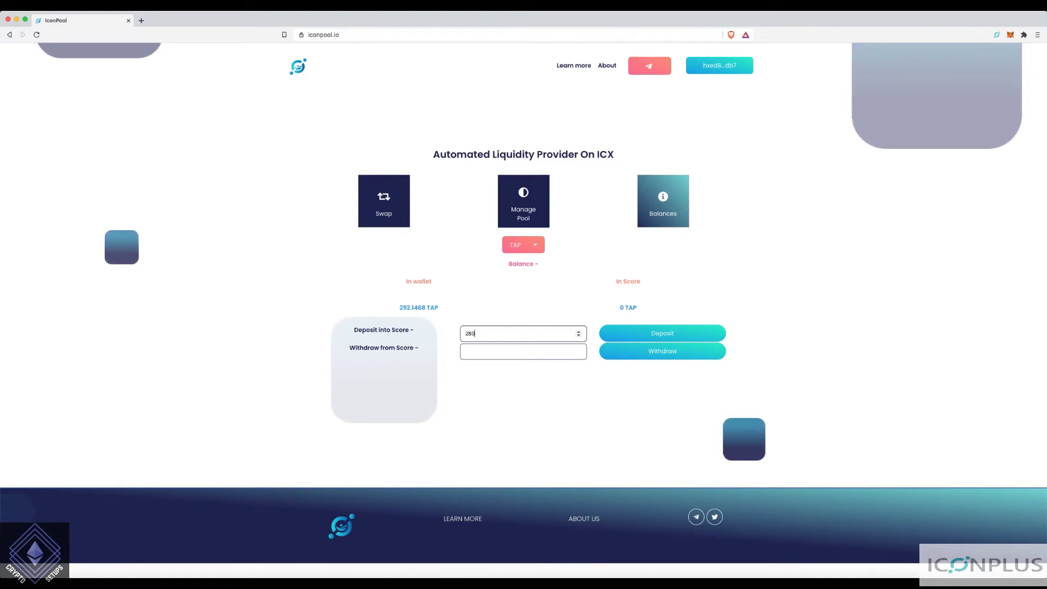
click(662, 334)
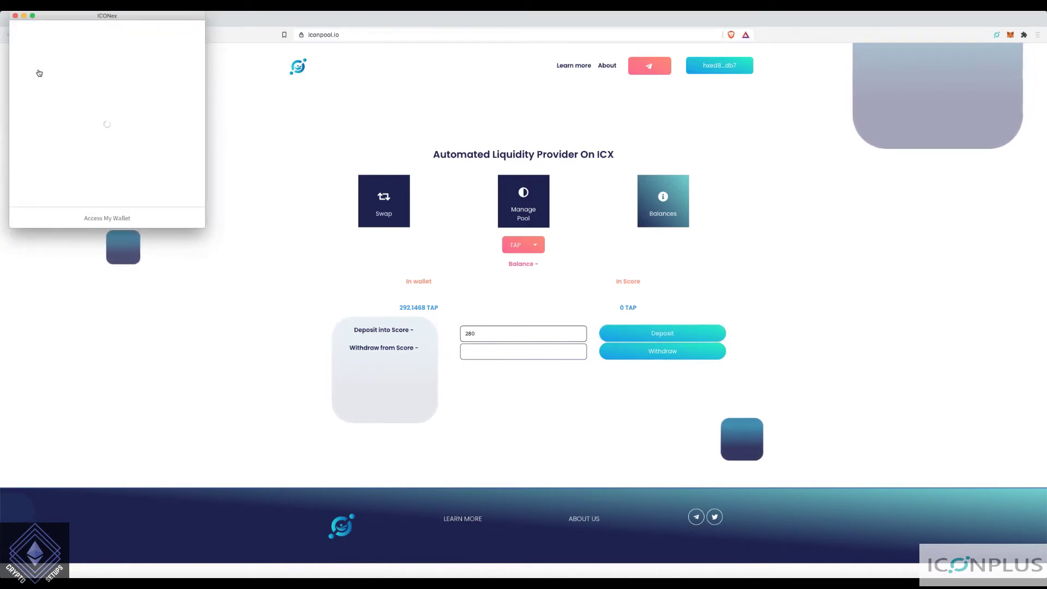
Enter the wallet password in ICONex, approve the TAP deposit transfer, and close the wallet window
text(•••)
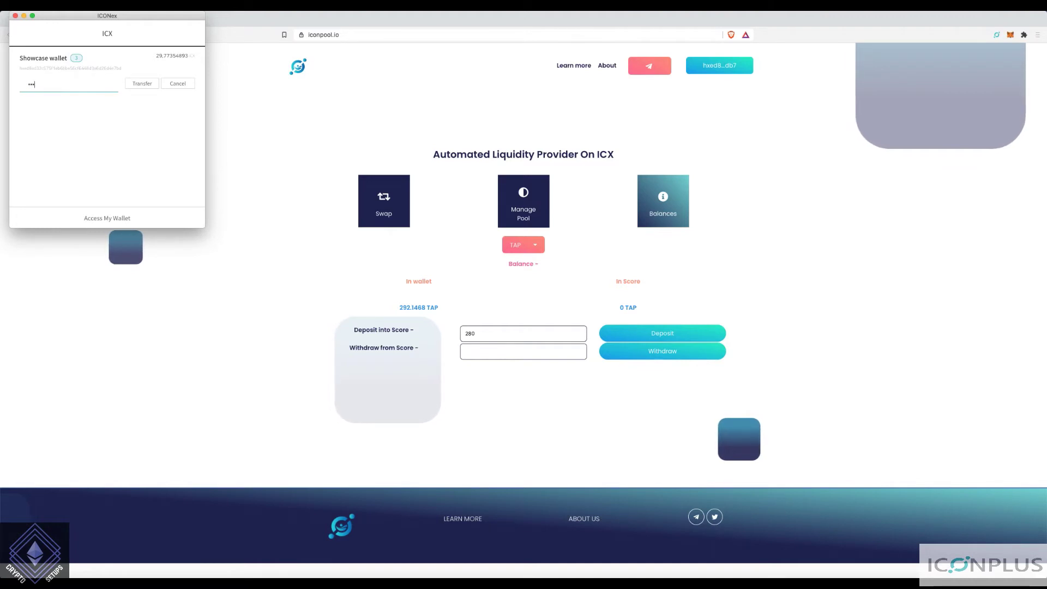
text(••••••••••)
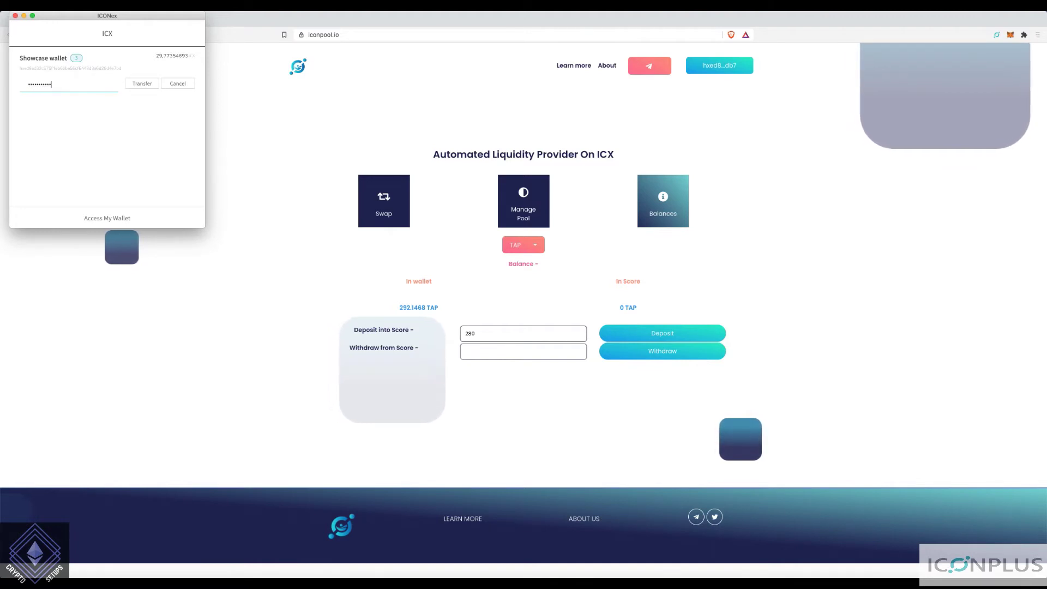
key(Return)
click(189, 218)
click(189, 217)
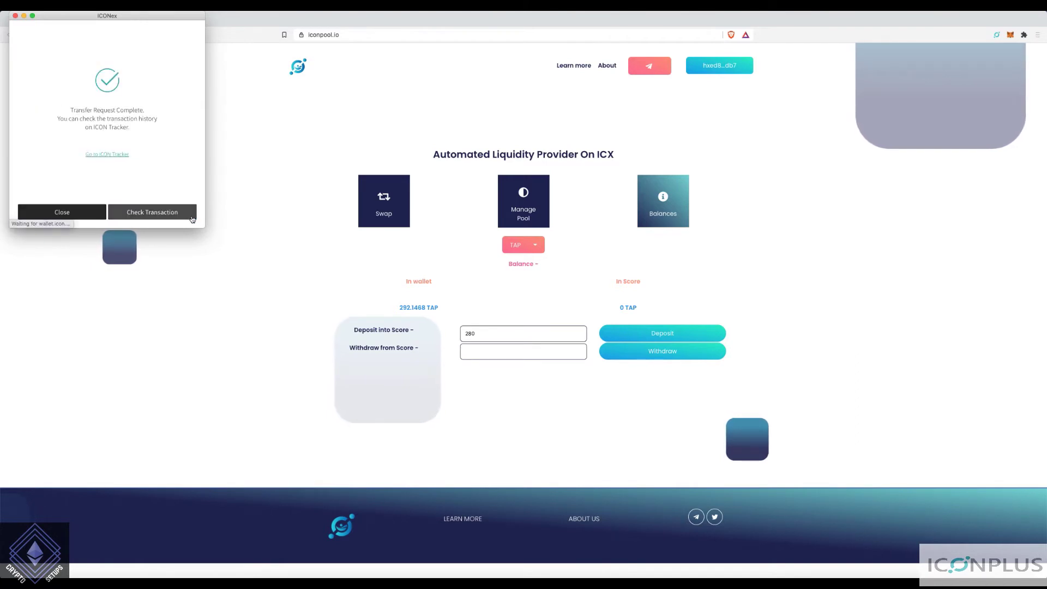
click(62, 212)
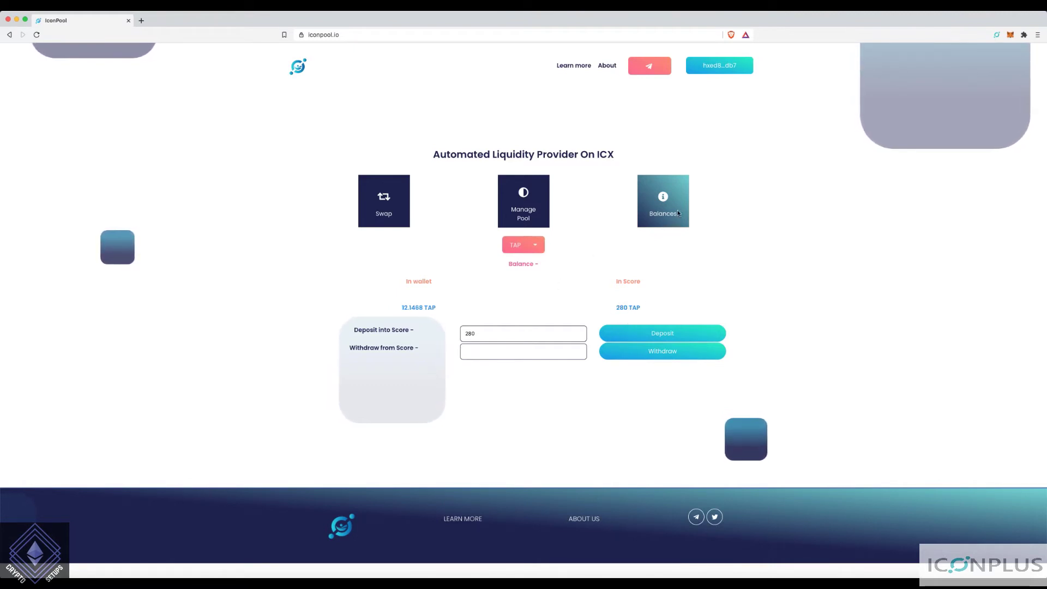
In Manage Pool, enter 5 ICX as the liquidity to add, with ICX-TAP selected as the pool
click(538, 197)
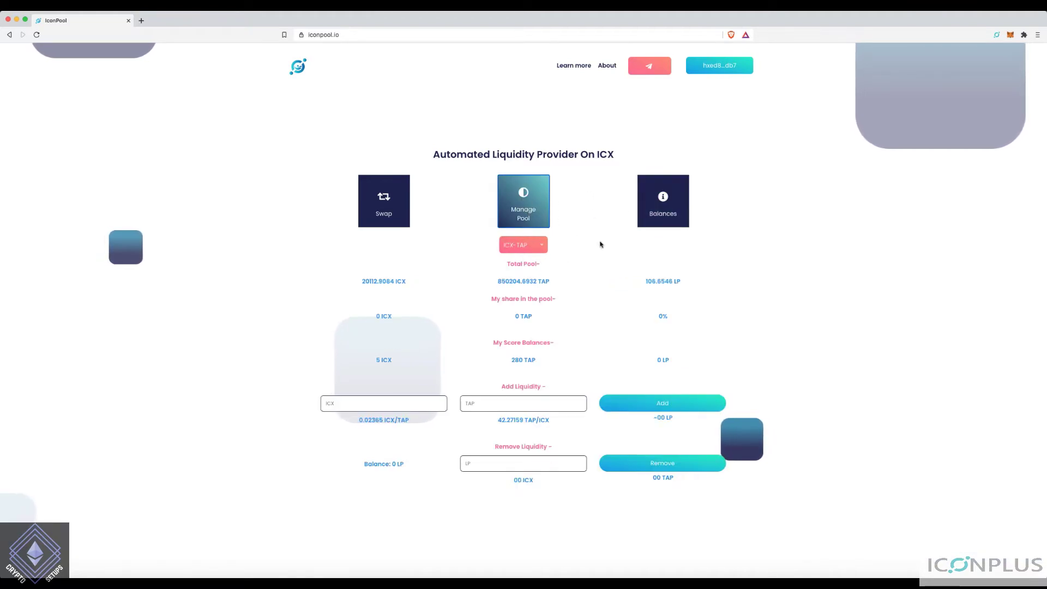
drag(364, 281, 694, 283)
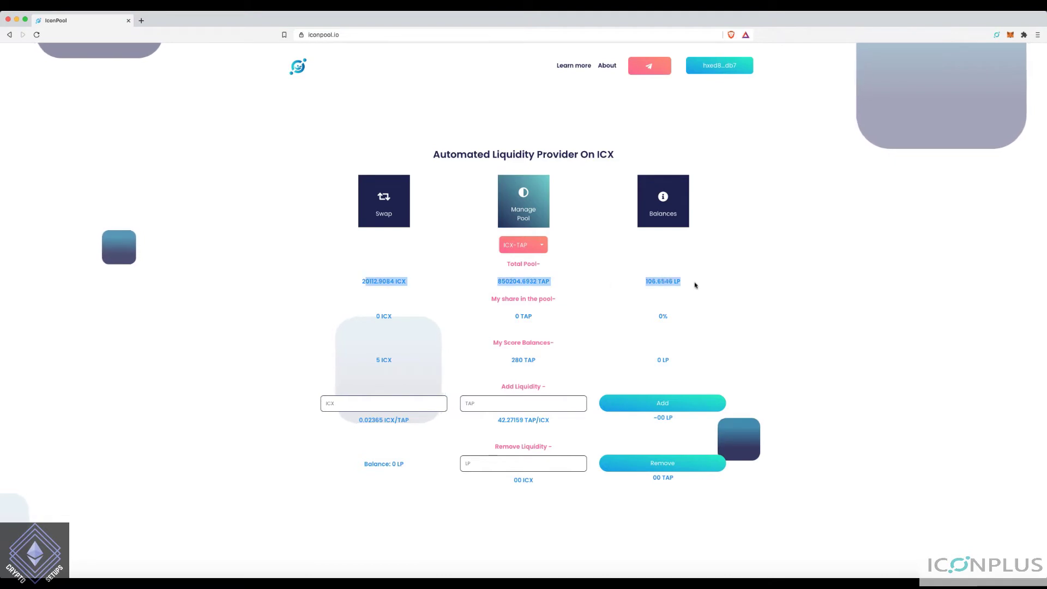
click(544, 278)
drag(380, 316, 641, 322)
click(536, 350)
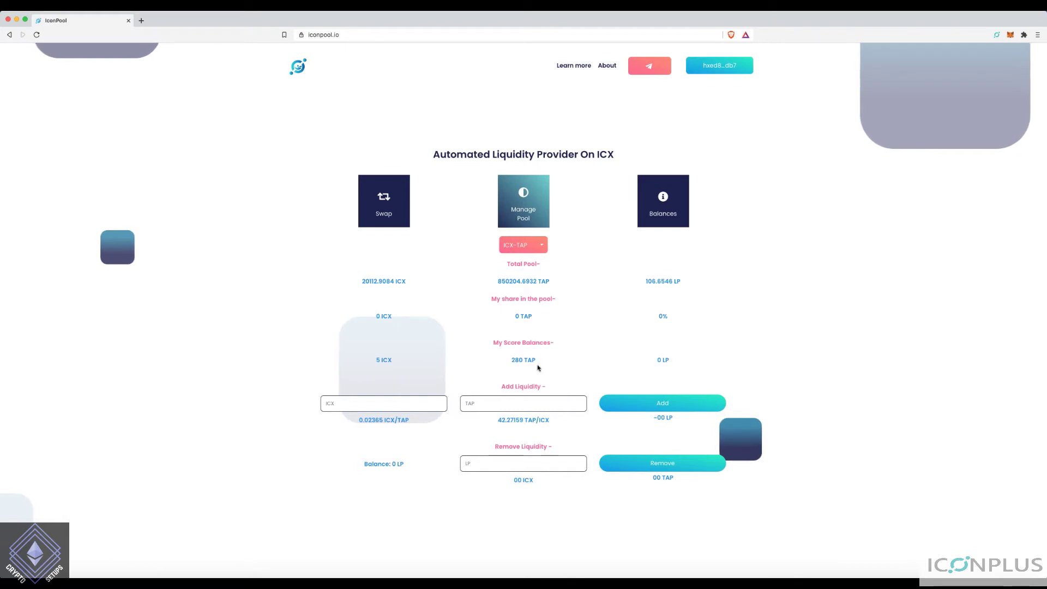
click(391, 402)
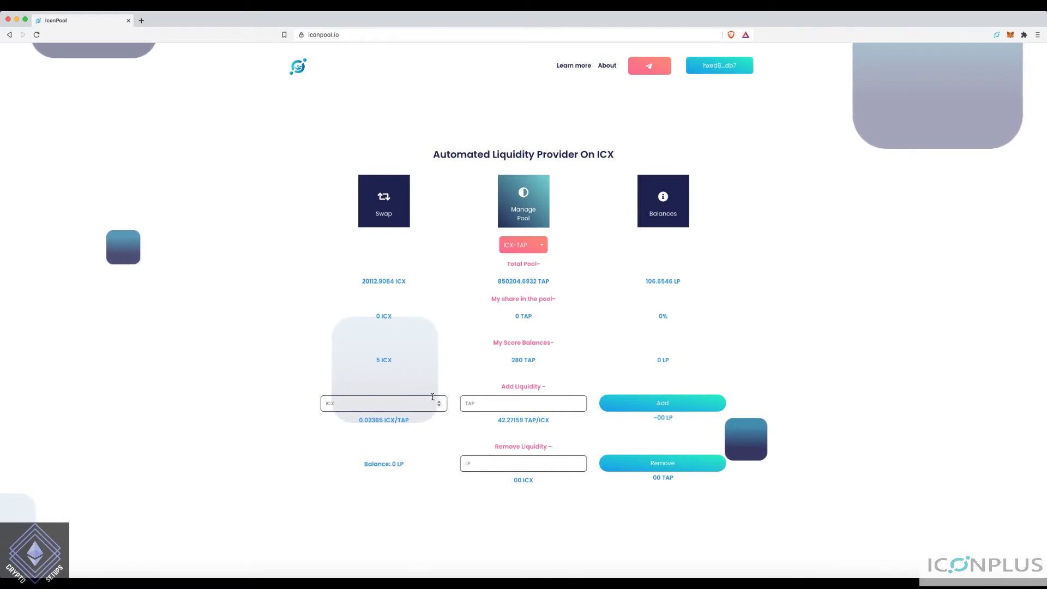
text(5)
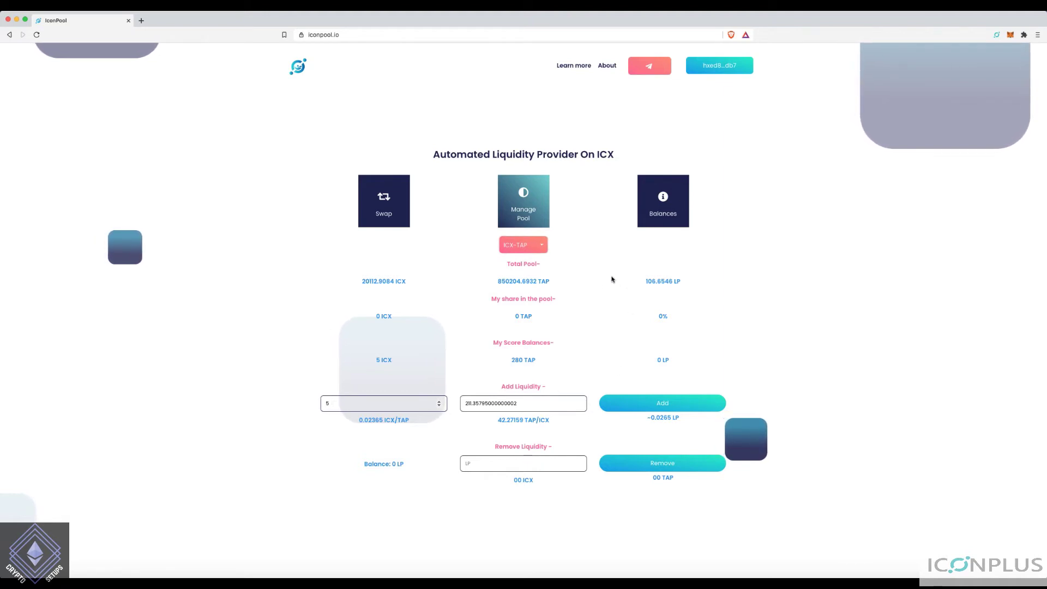
click(537, 245)
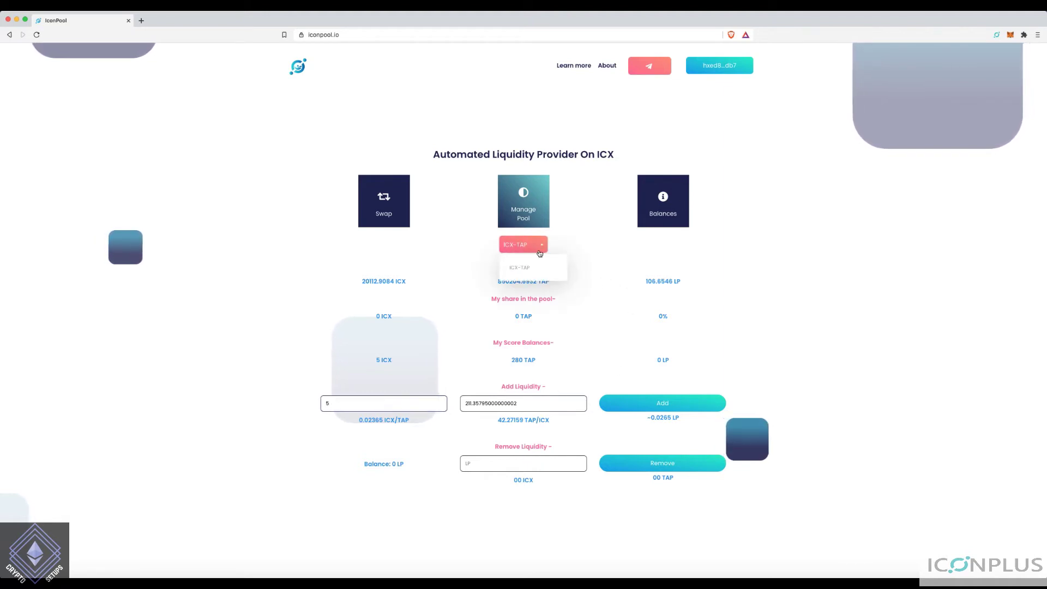
click(579, 246)
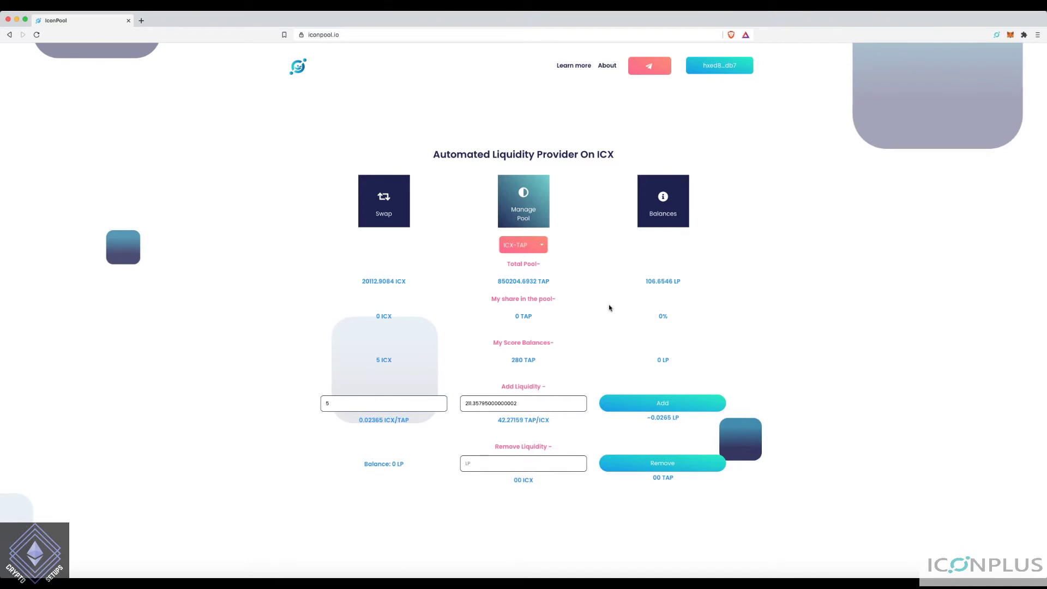
click(538, 250)
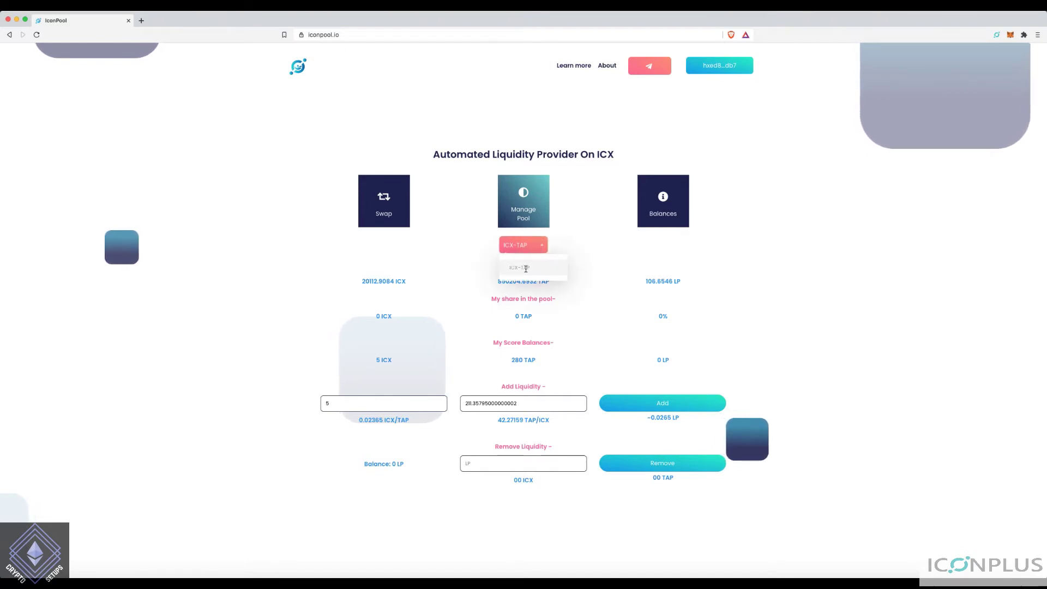
click(525, 268)
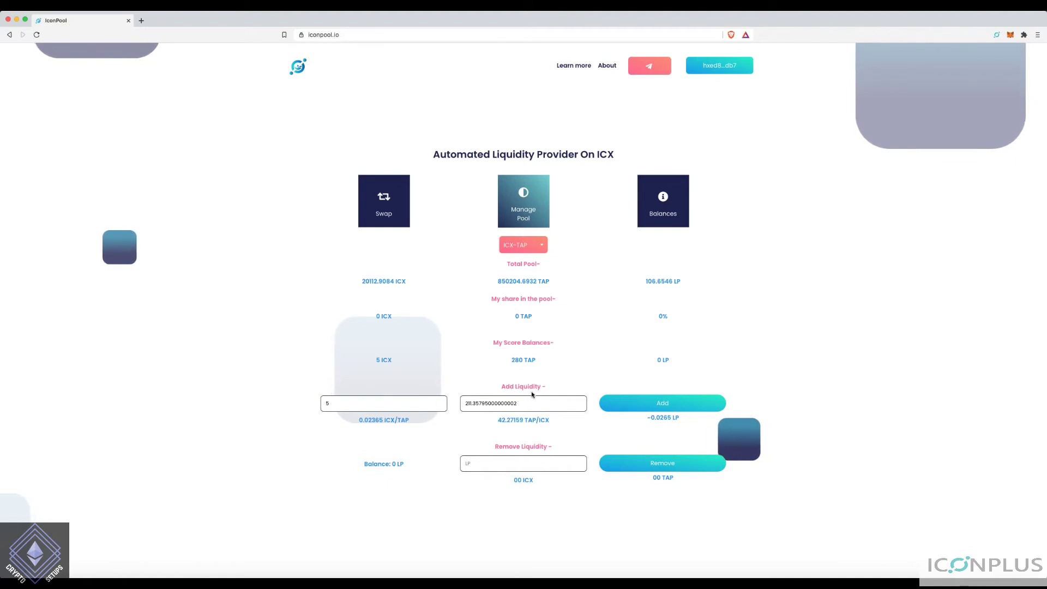
Try 6 ICX as the liquidity amount for the ICX-TAP pool
click(411, 402)
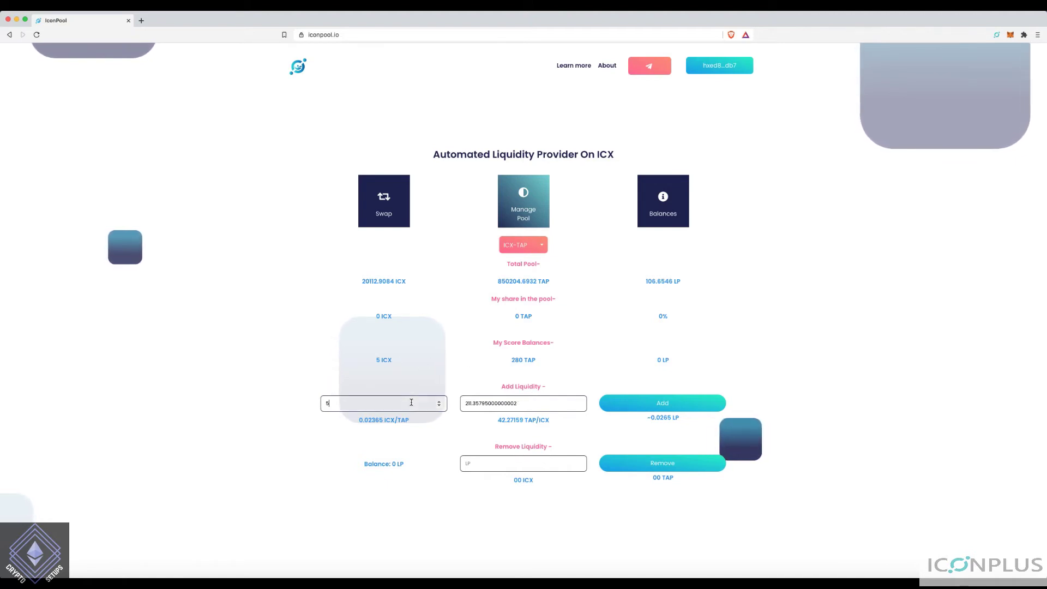
key(BackSpace)
text(6)
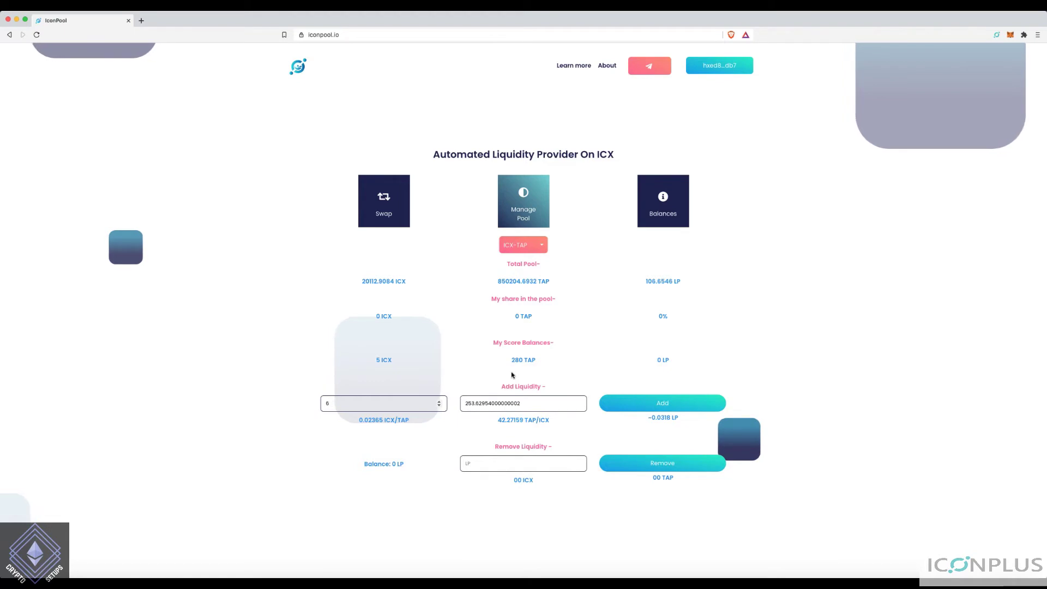
Set the ICX amount back to 5 and add the liquidity to the ICX-TAP pool
drag(366, 402, 311, 400)
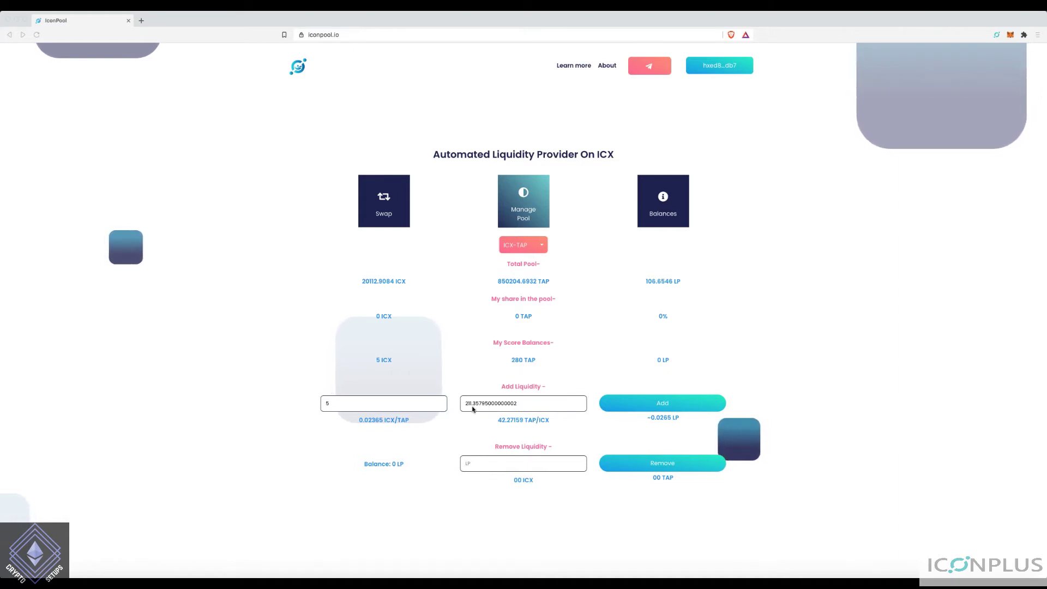
click(664, 404)
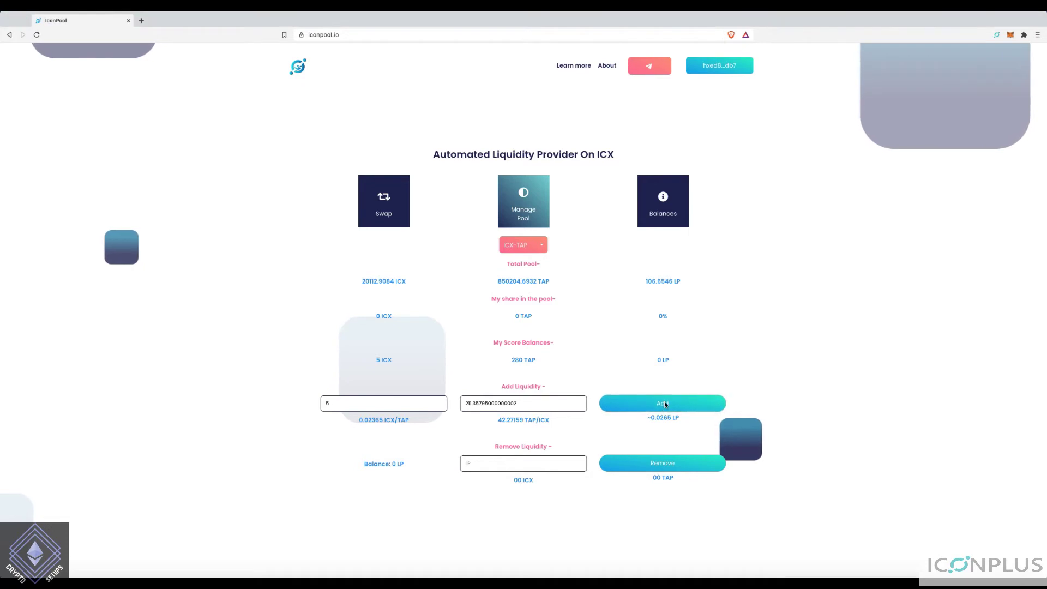
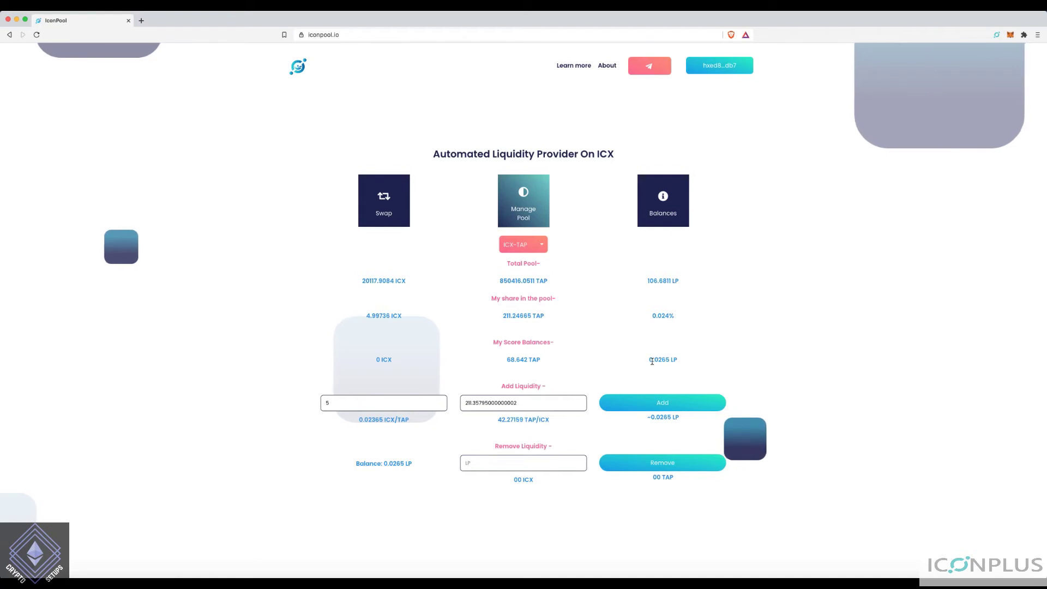
Examine the own LP balance and percentage share of the pool, plus the TAP balance held in Score
drag(645, 360, 702, 362)
click(660, 362)
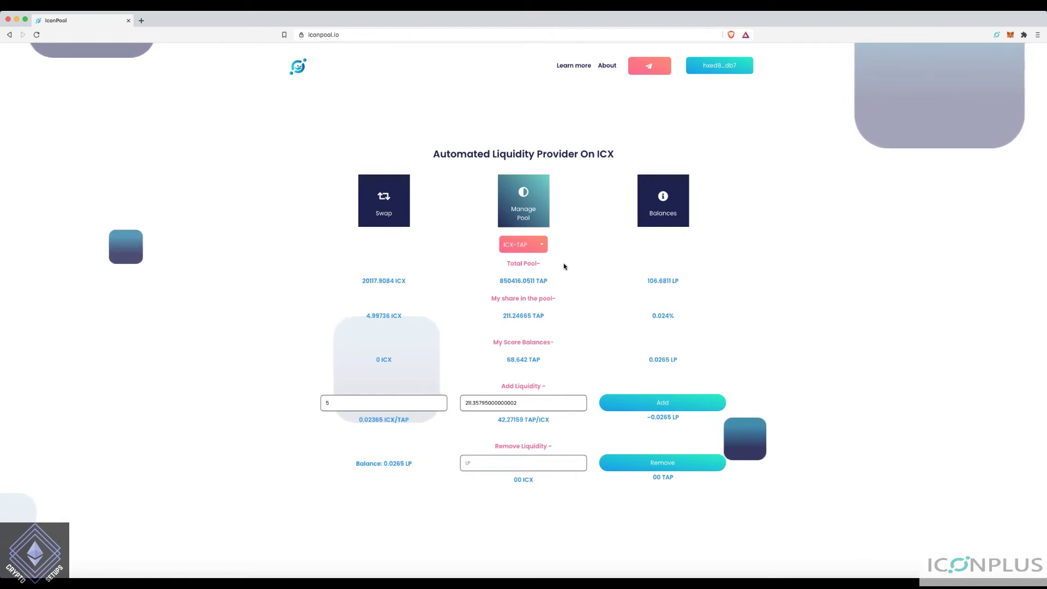
drag(649, 315, 674, 316)
click(674, 326)
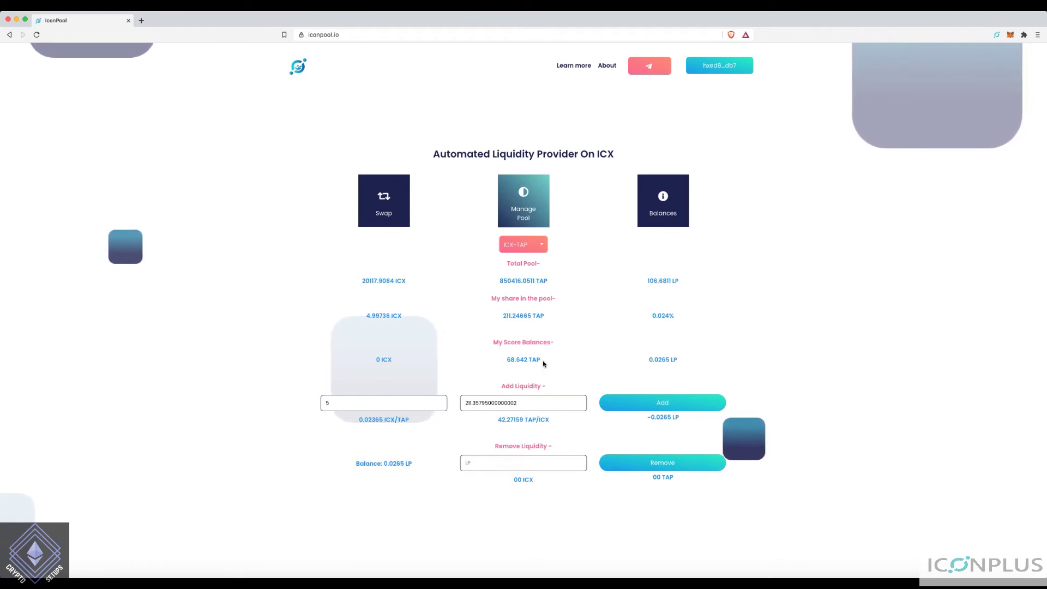
click(658, 212)
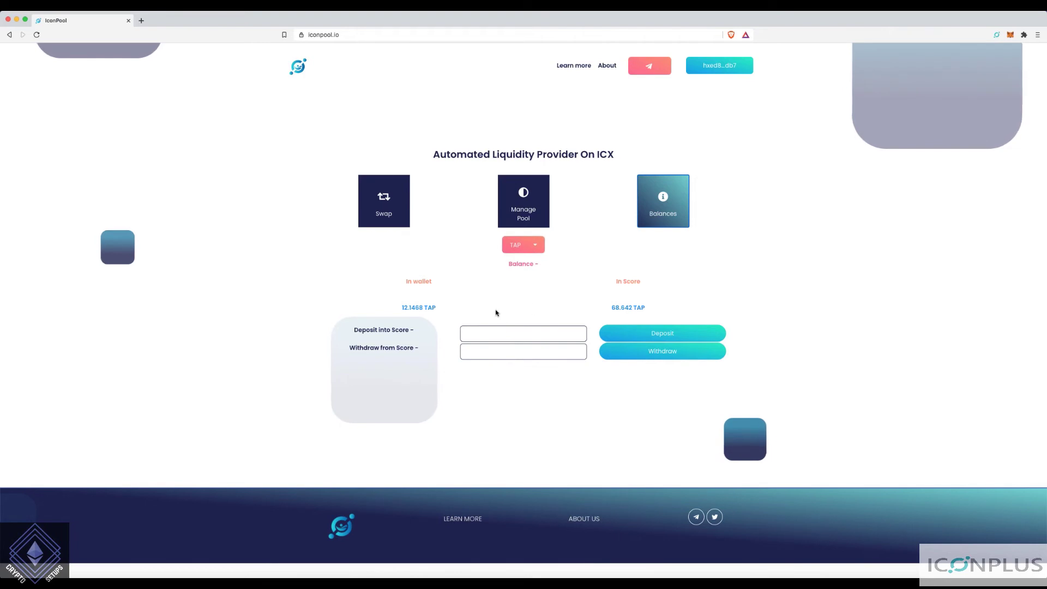
click(465, 350)
drag(609, 309, 642, 309)
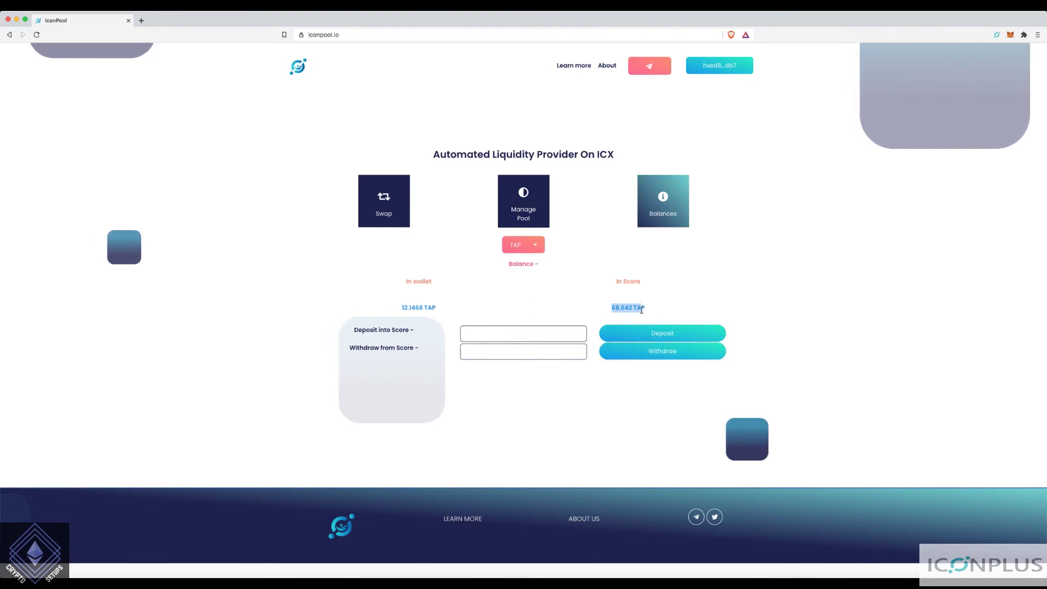
click(805, 328)
Review the pool's add and remove liquidity sections, the swap form, and the Score deposit and withdrawal options
click(524, 204)
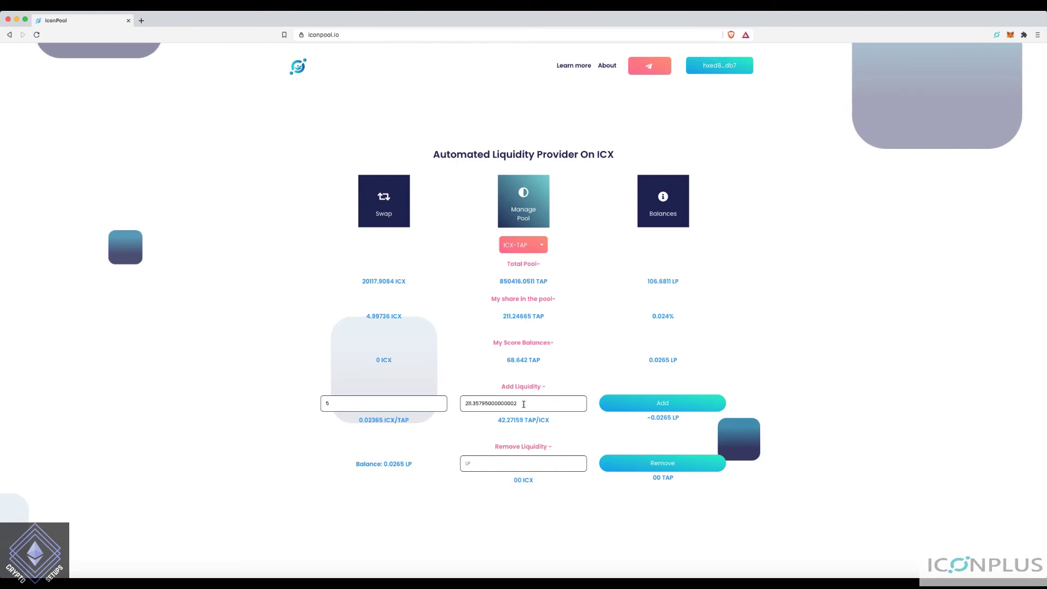
click(663, 197)
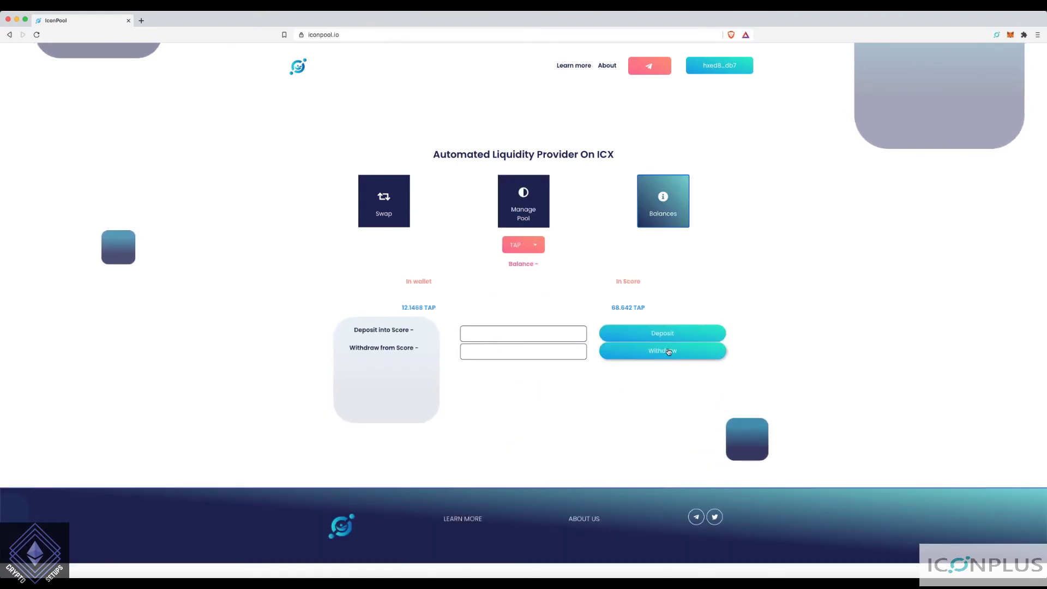
click(523, 205)
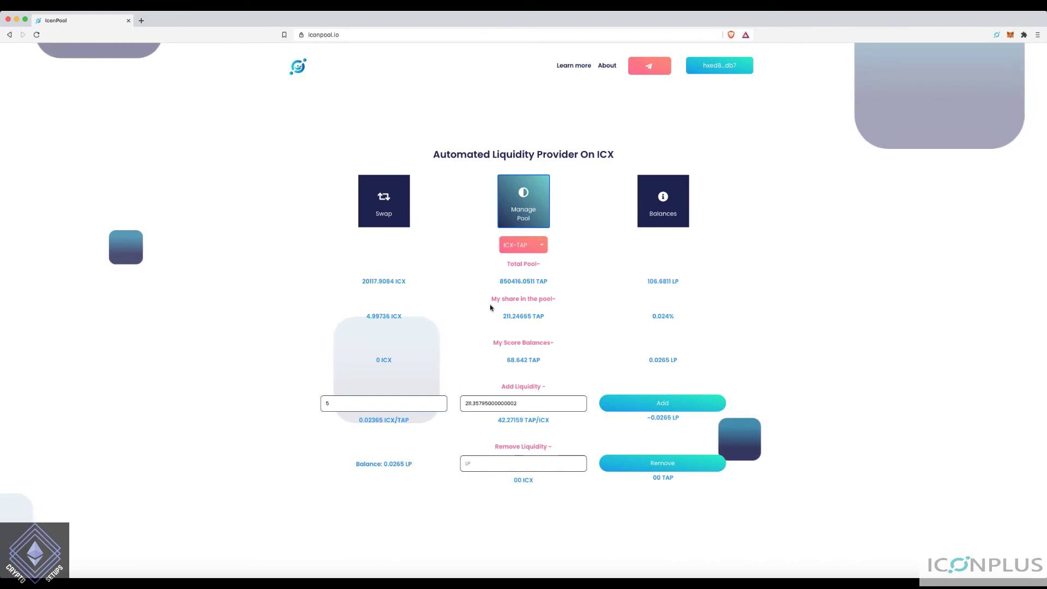
click(404, 218)
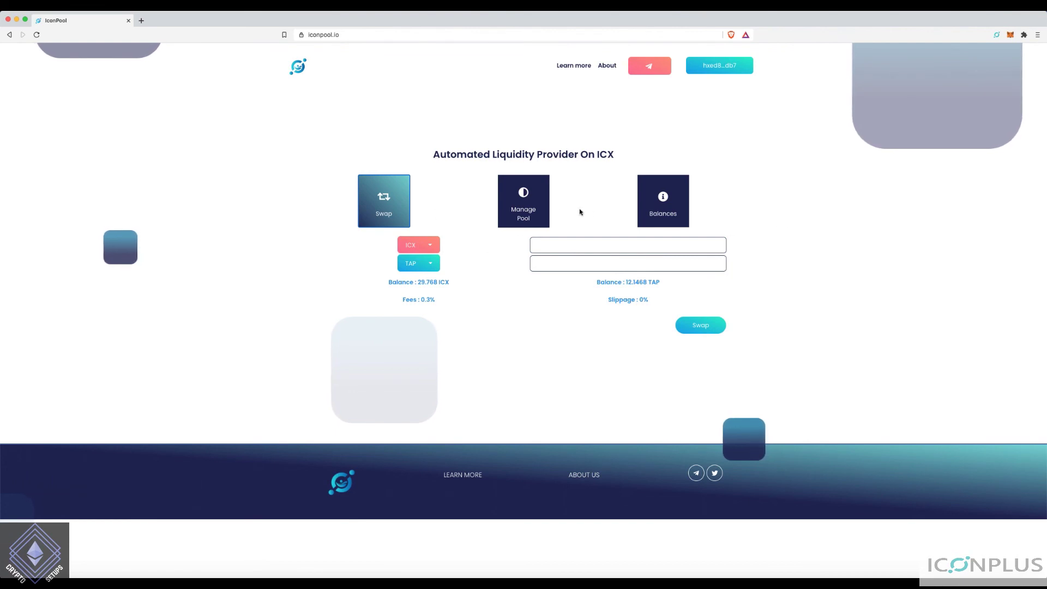
click(545, 206)
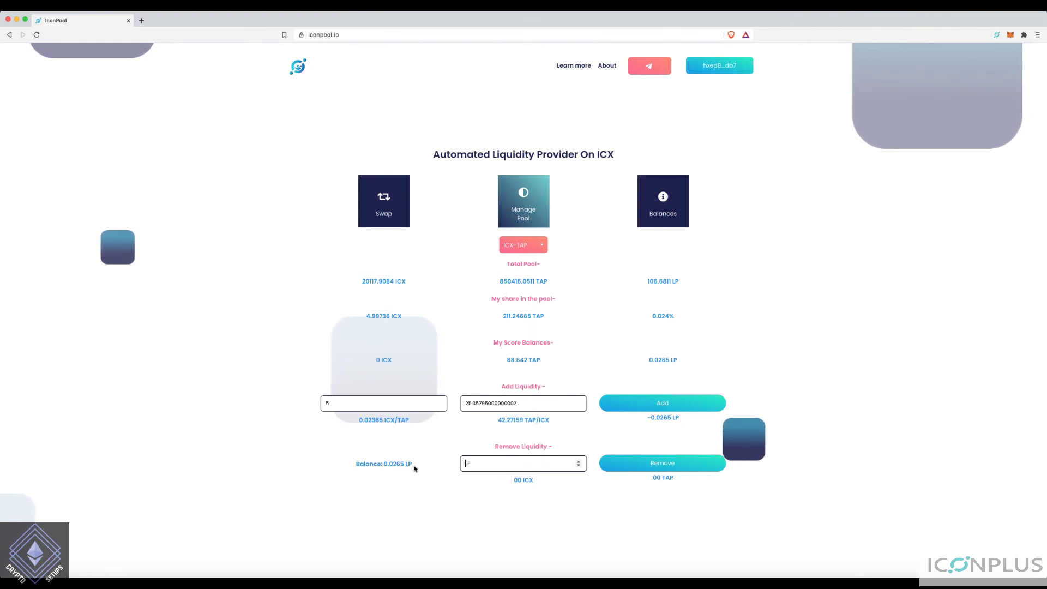
click(668, 212)
click(519, 245)
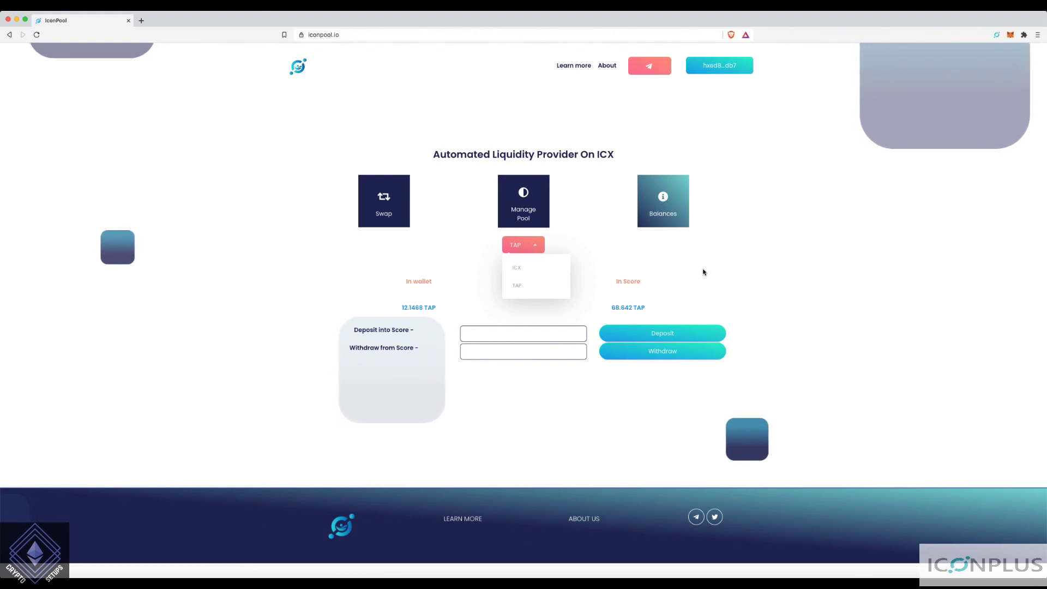
click(461, 233)
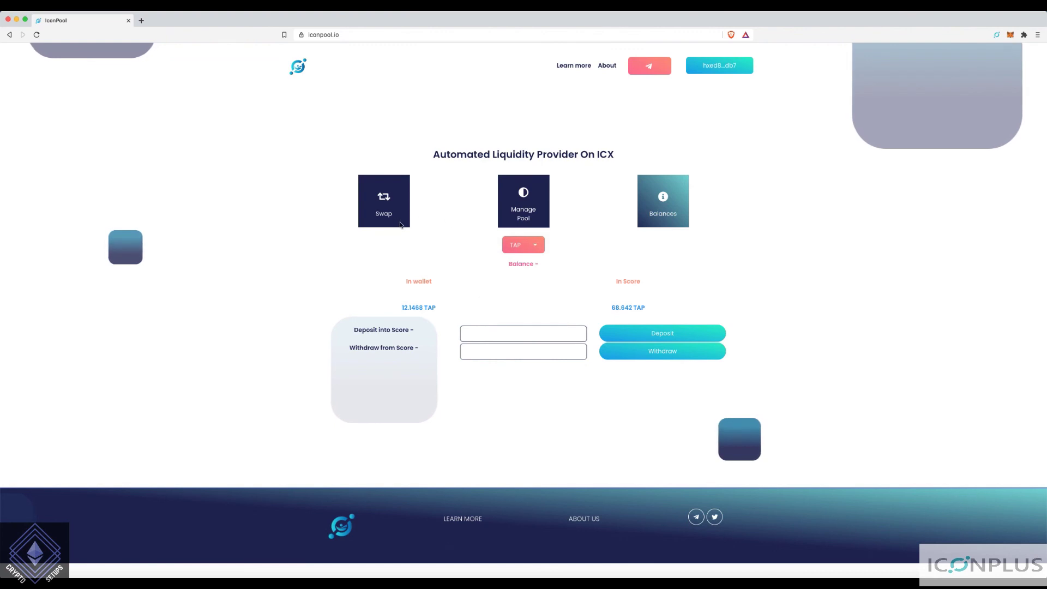